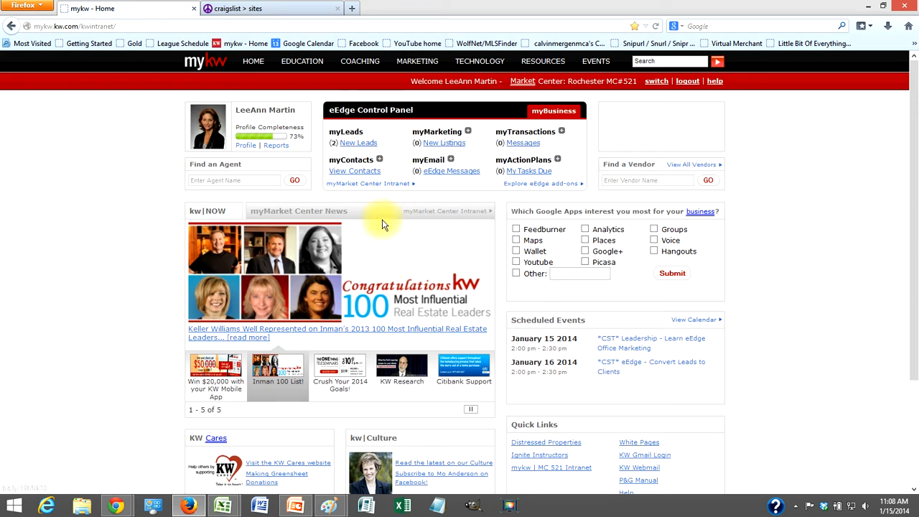
- From the myKW home page, go through myMarketing's eAgentC admin tool to 4.4 WolfNet Back Office and log in
{"action": "left_click", "coordinate": [253, 9]}
{"action": "left_click", "coordinate": [157, 10]}
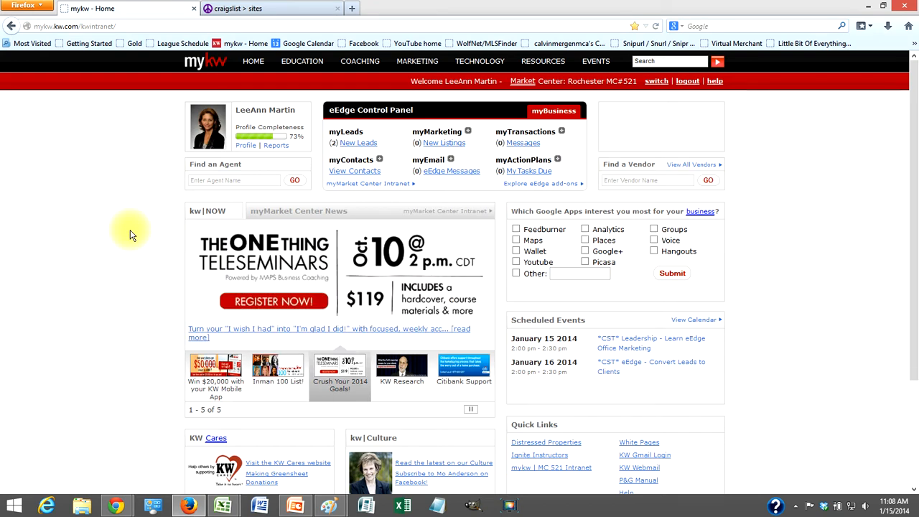
{"action": "left_click", "coordinate": [469, 132]}
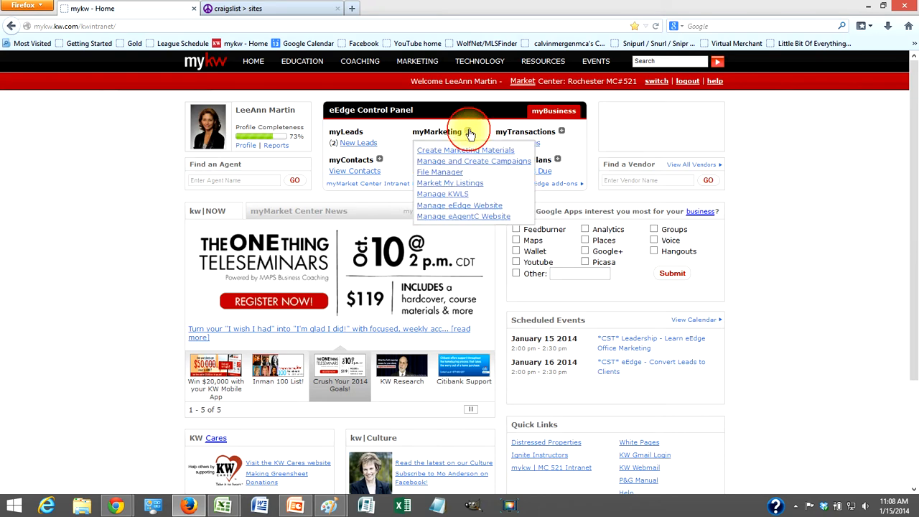
{"action": "left_click", "coordinate": [466, 216]}
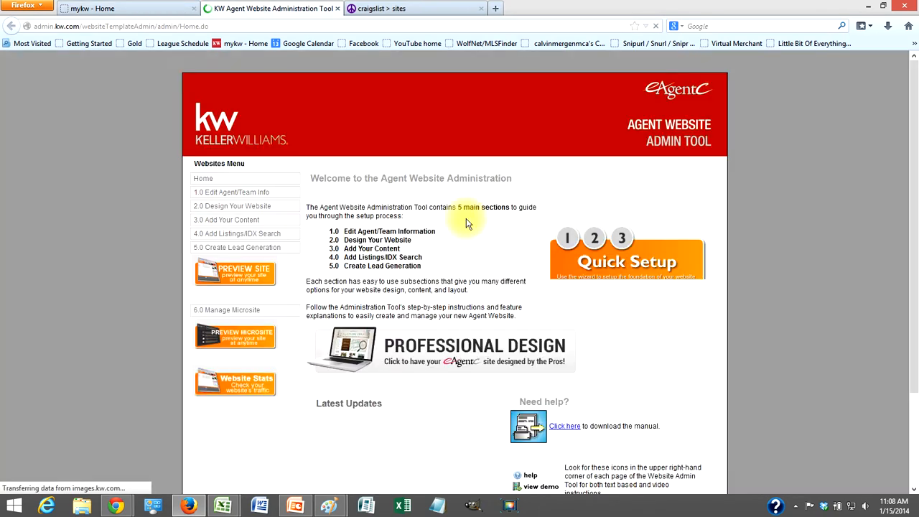
{"action": "mouse_move", "coordinate": [216, 233]}
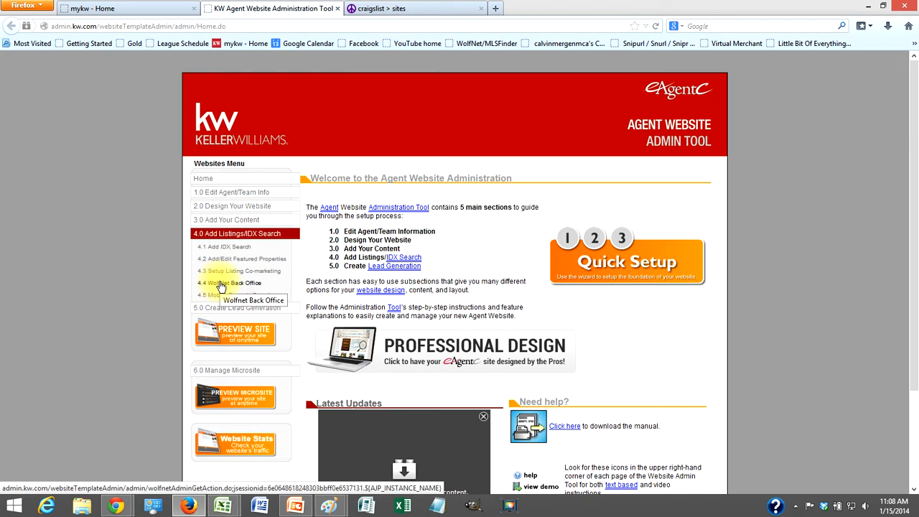
{"action": "left_click", "coordinate": [221, 286]}
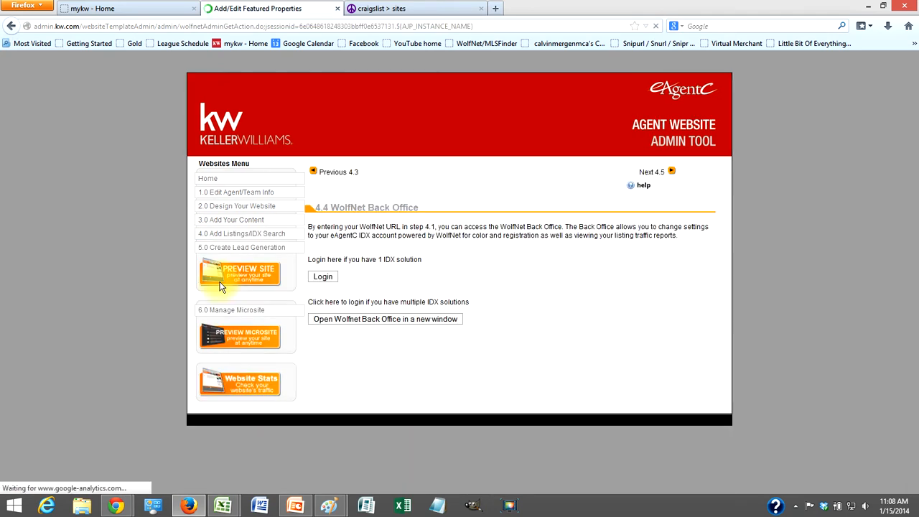
{"action": "left_click", "coordinate": [324, 278]}
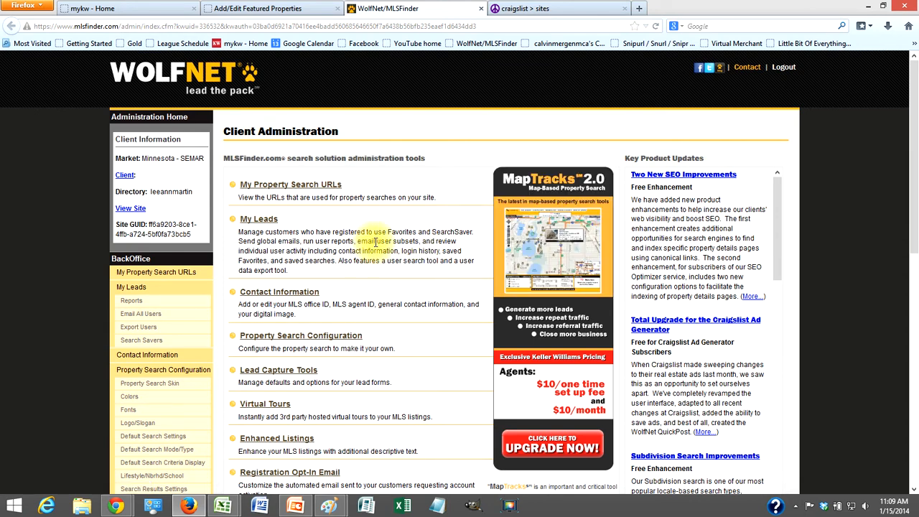
- Open Site Login Options under Lead Capture Tools in the BackOffice sidebar
{"action": "scroll", "coordinate": [374, 242], "scroll_direction": "down", "scroll_amount": 5}
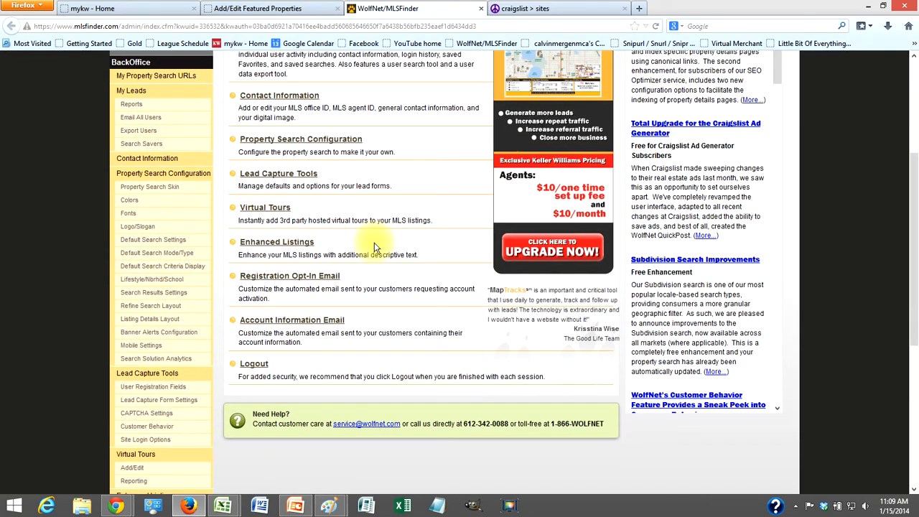
{"action": "scroll", "coordinate": [374, 241], "scroll_direction": "down", "scroll_amount": 3}
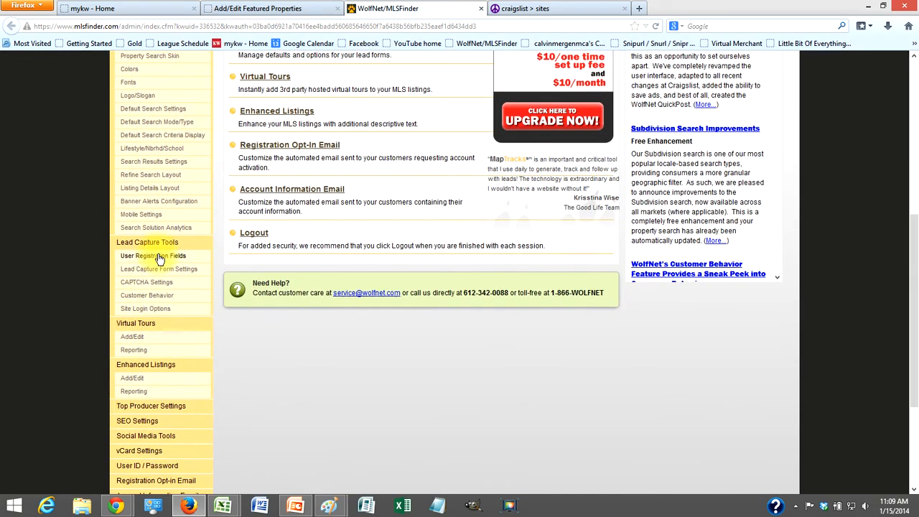
{"action": "left_click", "coordinate": [163, 310]}
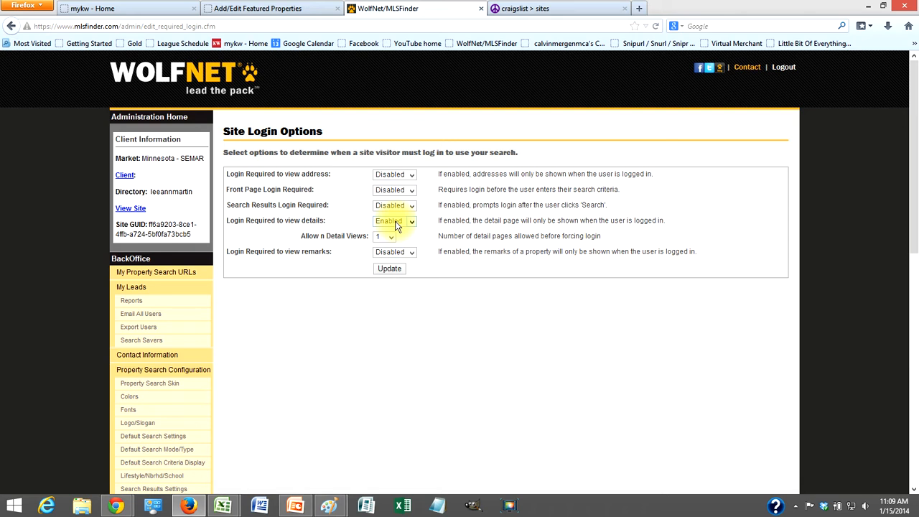
- Change Allow n Detail Views to 10 and update the site login options
{"action": "left_click", "coordinate": [387, 237]}
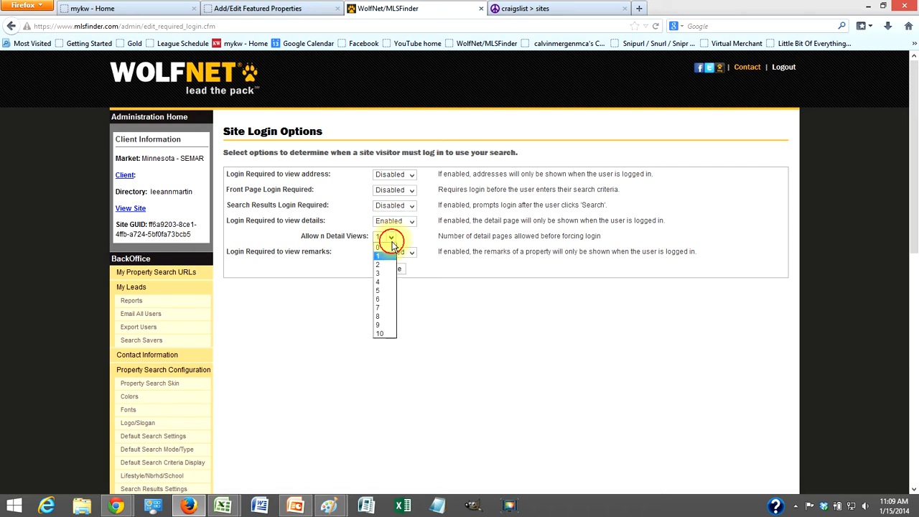
{"action": "left_click", "coordinate": [389, 332]}
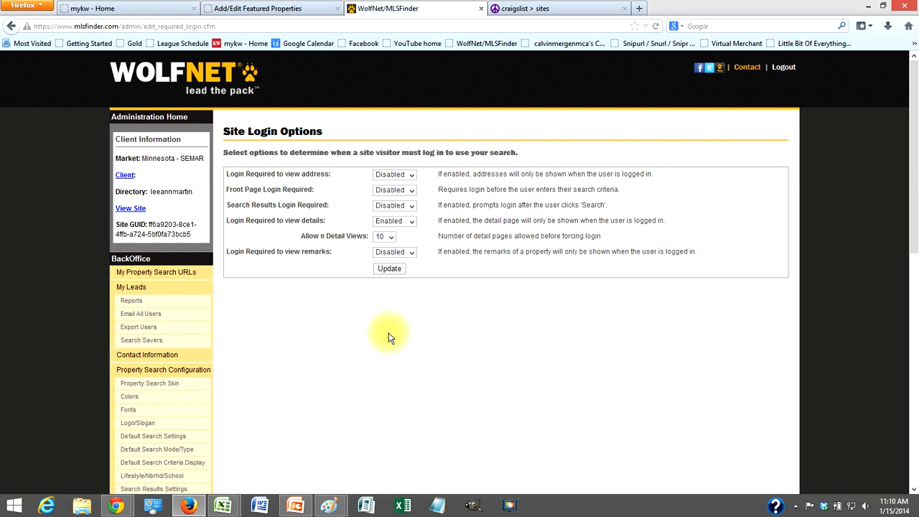
{"action": "left_click", "coordinate": [385, 270]}
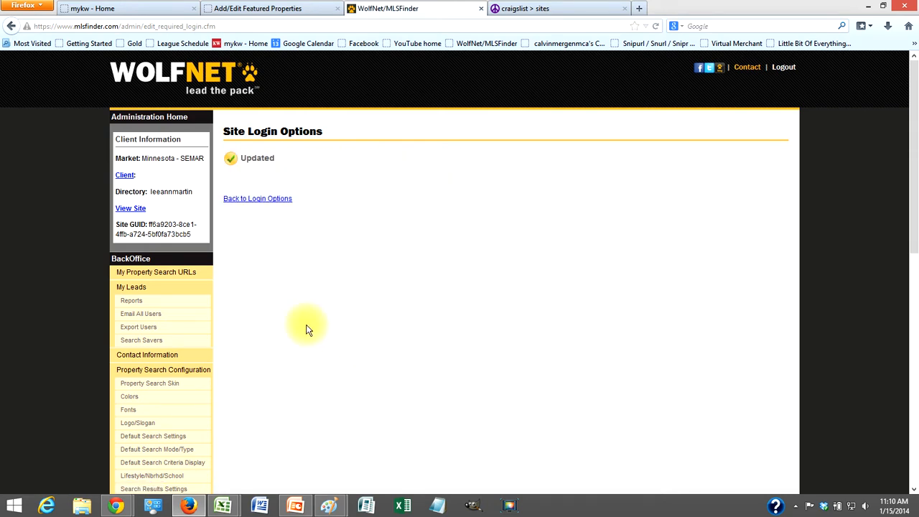
{"action": "scroll", "coordinate": [306, 329], "scroll_direction": "down", "scroll_amount": 12}
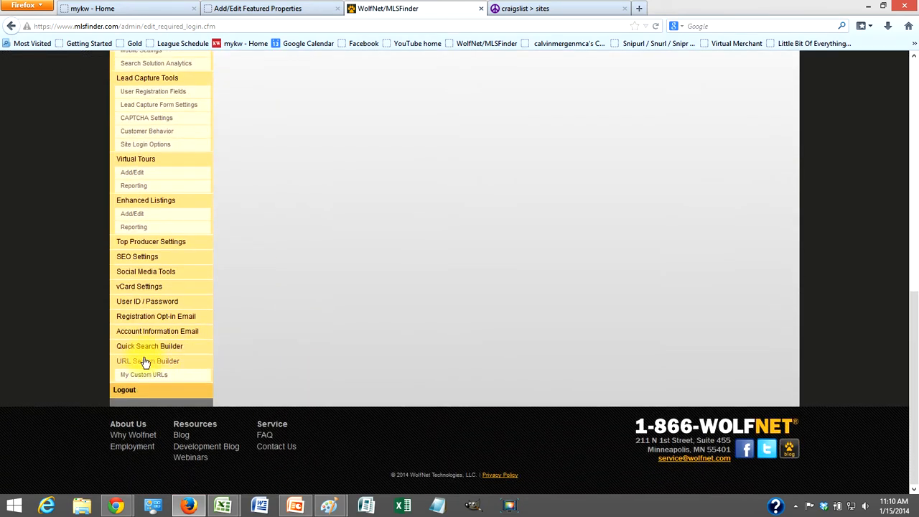
- In the URL Search Builder, add Rochester to the selected cities
{"action": "left_click", "coordinate": [141, 365]}
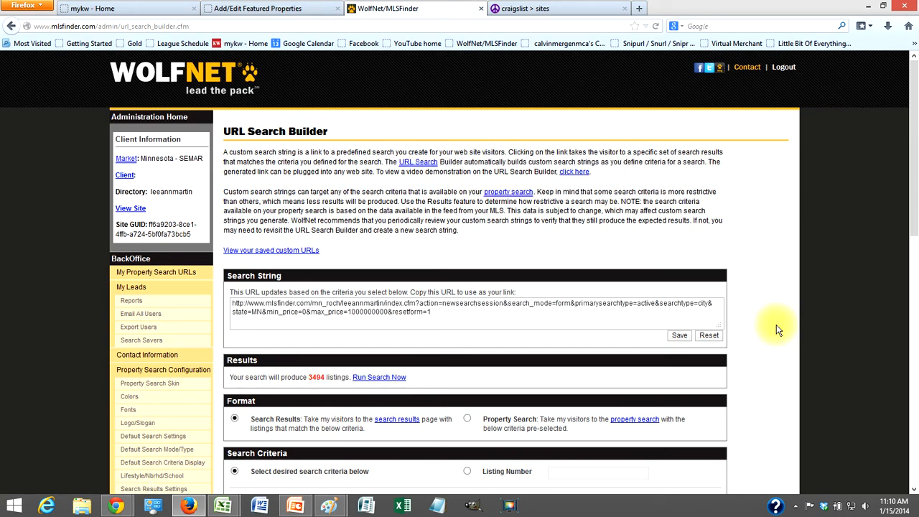
{"action": "scroll", "coordinate": [776, 325], "scroll_direction": "down", "scroll_amount": 2}
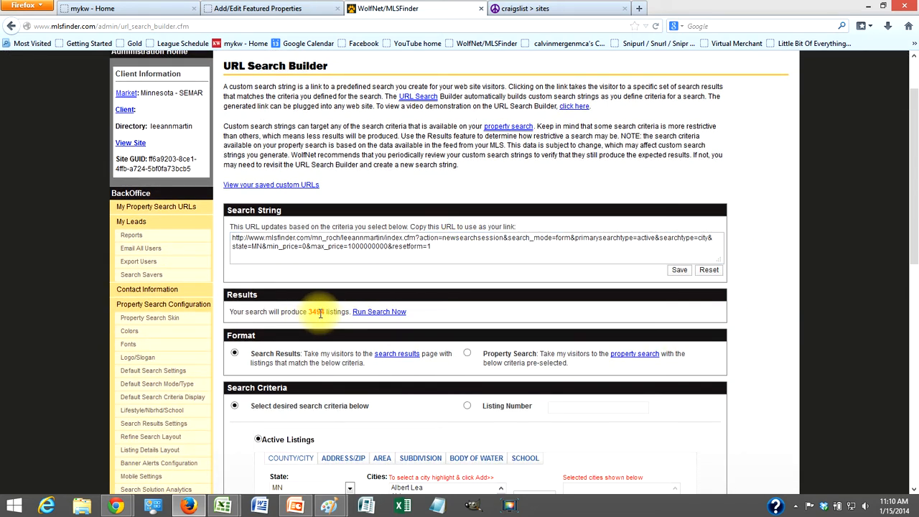
{"action": "scroll", "coordinate": [741, 305], "scroll_direction": "down", "scroll_amount": 4}
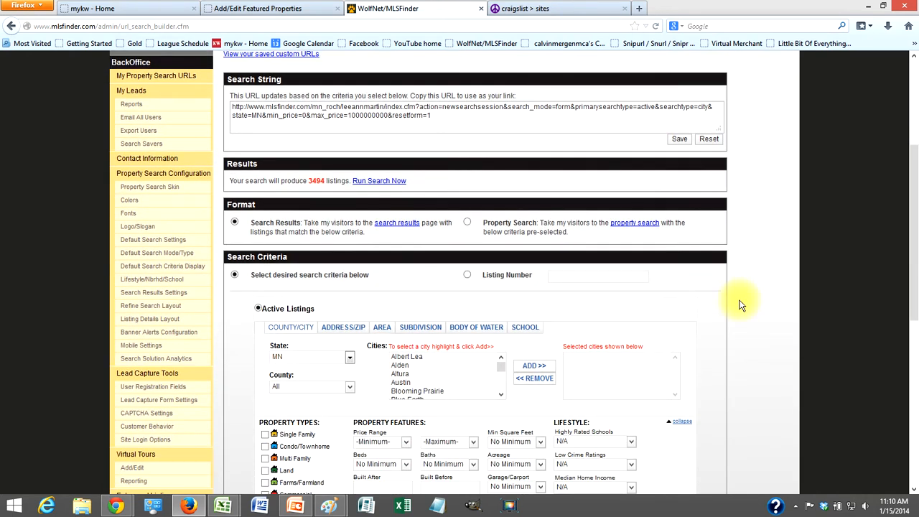
{"action": "scroll", "coordinate": [741, 305], "scroll_direction": "down", "scroll_amount": 2}
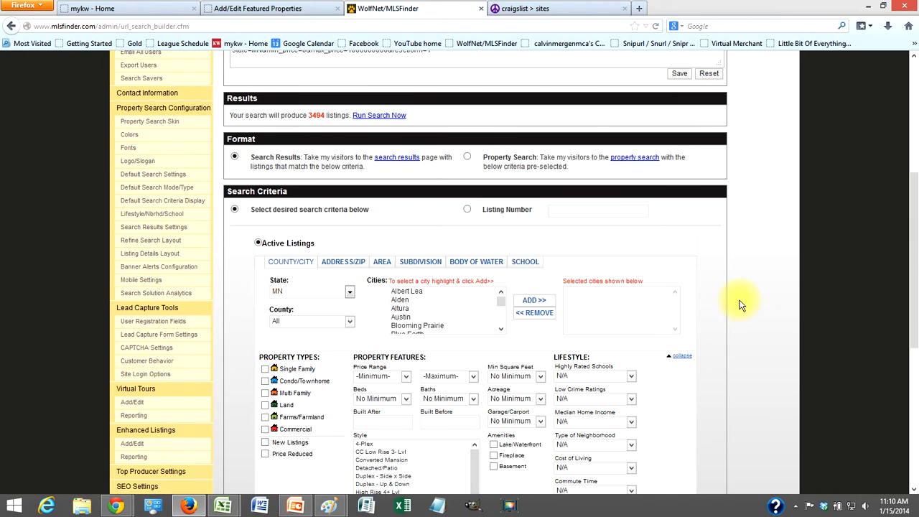
{"action": "scroll", "coordinate": [741, 305], "scroll_direction": "down", "scroll_amount": 2}
{"action": "scroll", "coordinate": [742, 305], "scroll_direction": "up", "scroll_amount": 2}
{"action": "left_click", "coordinate": [430, 309]}
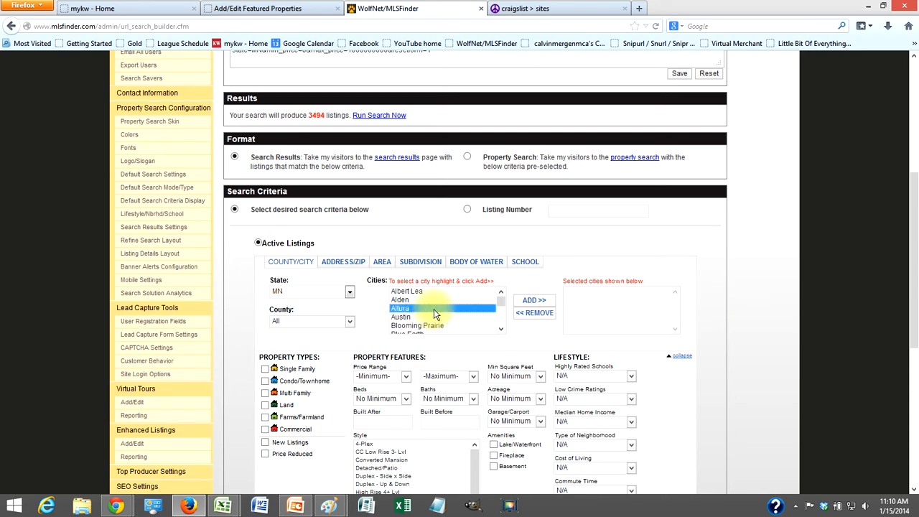
{"action": "type", "text": "ro"}
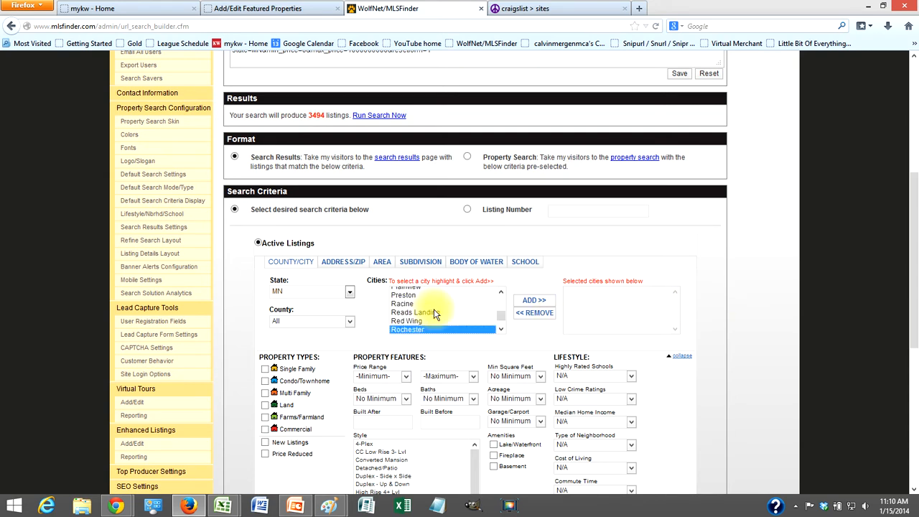
{"action": "left_click", "coordinate": [532, 306]}
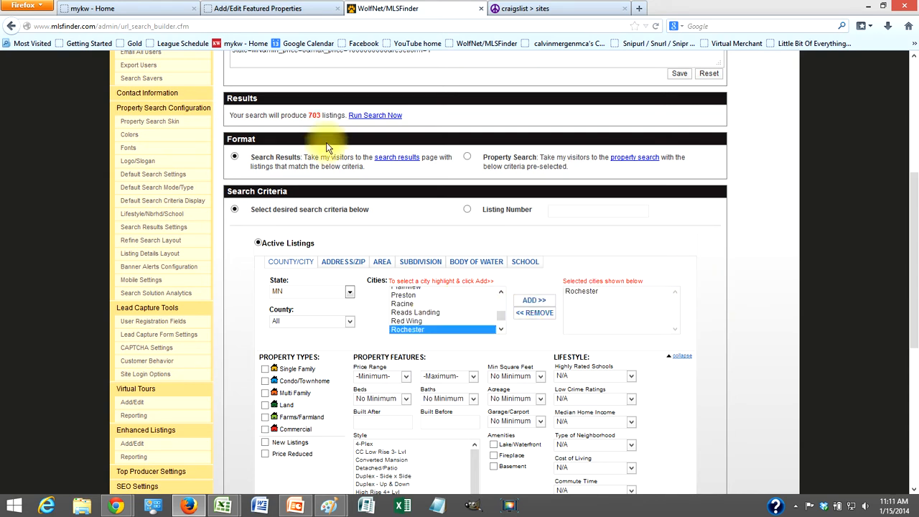
- Restrict the search to New Listings and Single Family homes
{"action": "scroll", "coordinate": [379, 206], "scroll_direction": "down", "scroll_amount": 3}
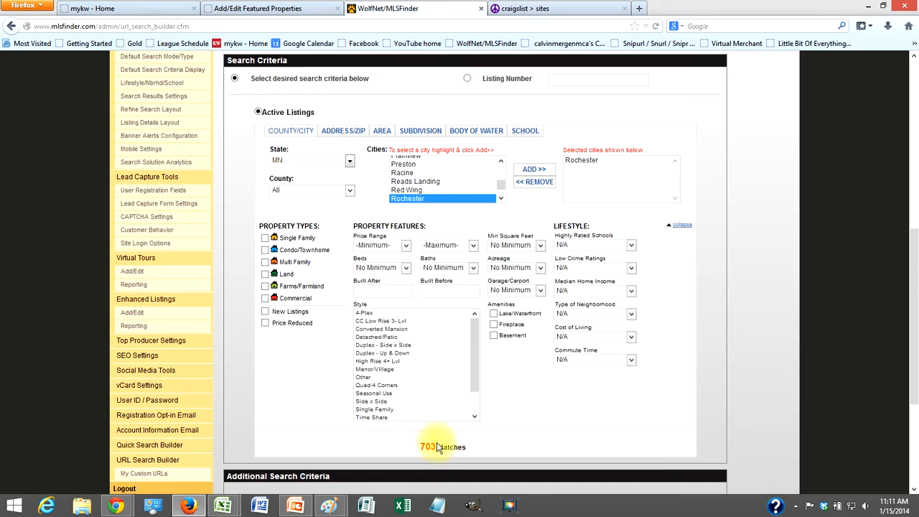
{"action": "left_click", "coordinate": [265, 311]}
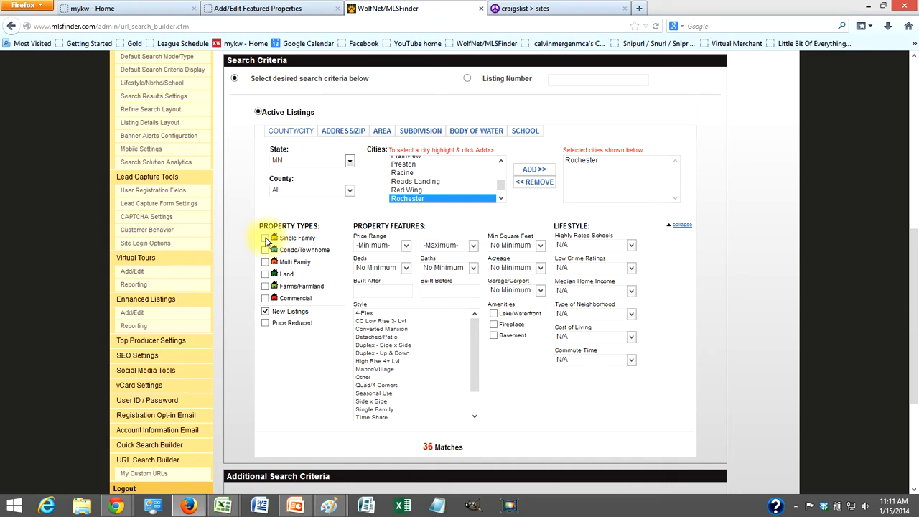
{"action": "left_click", "coordinate": [265, 238]}
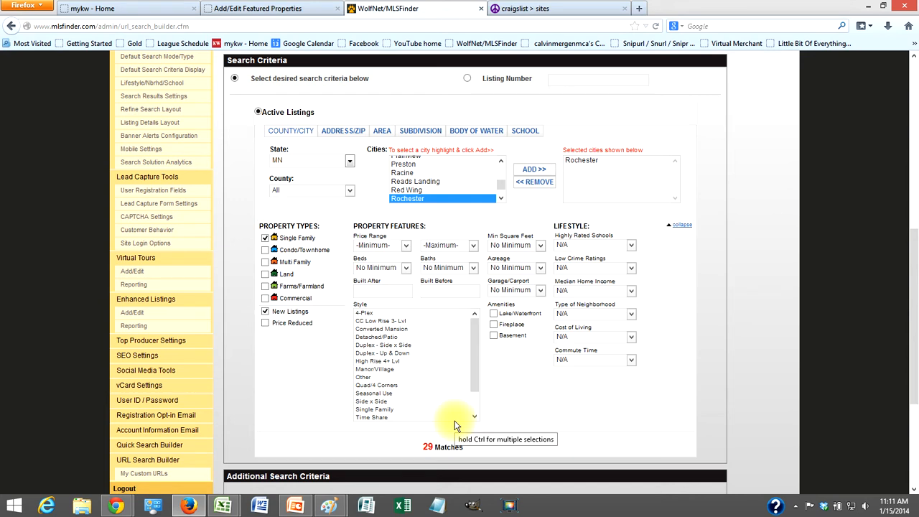
{"action": "scroll", "coordinate": [451, 390], "scroll_direction": "up", "scroll_amount": 6}
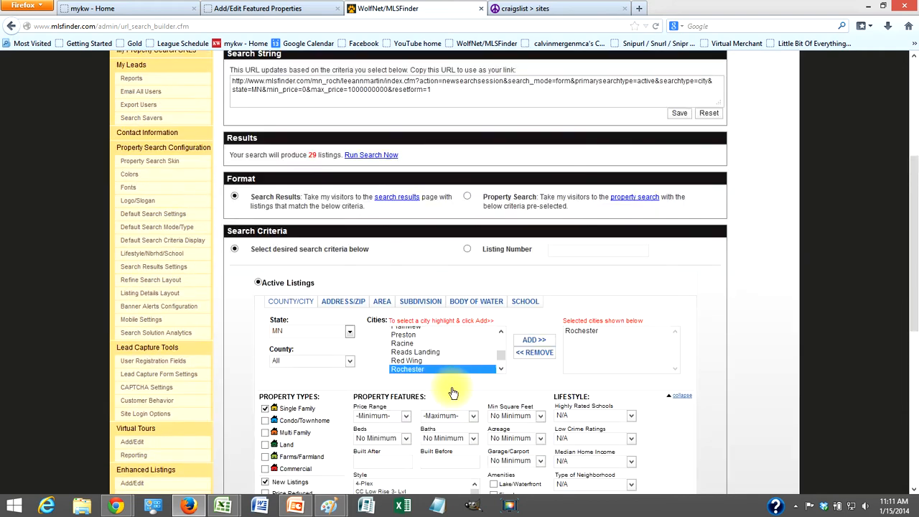
{"action": "scroll", "coordinate": [452, 384], "scroll_direction": "down", "scroll_amount": 4}
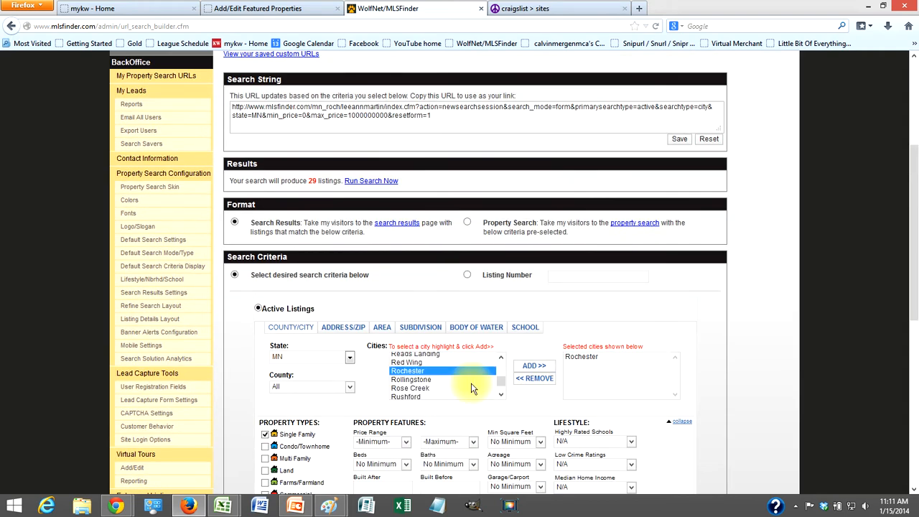
- Preview the search results, then return to the builder and select the generated search URL
{"action": "left_click", "coordinate": [381, 183]}
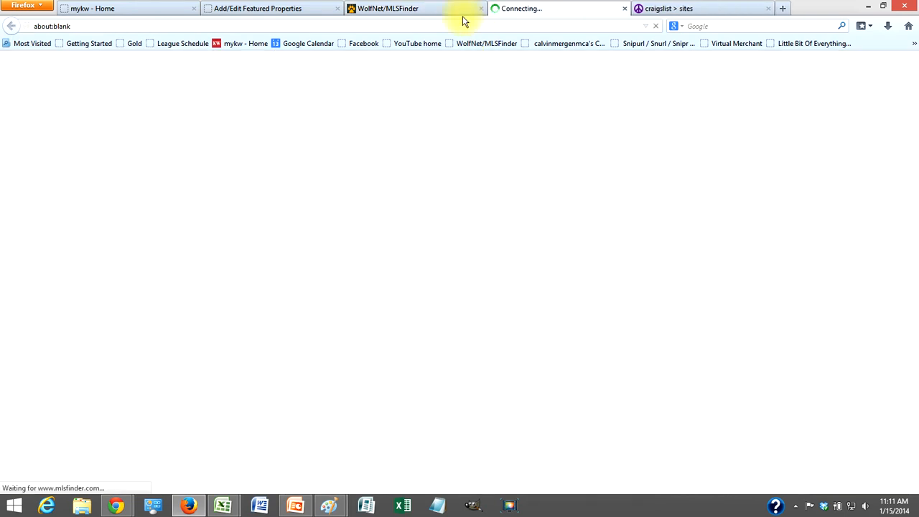
{"action": "left_click", "coordinate": [435, 10]}
{"action": "left_click", "coordinate": [475, 112]}
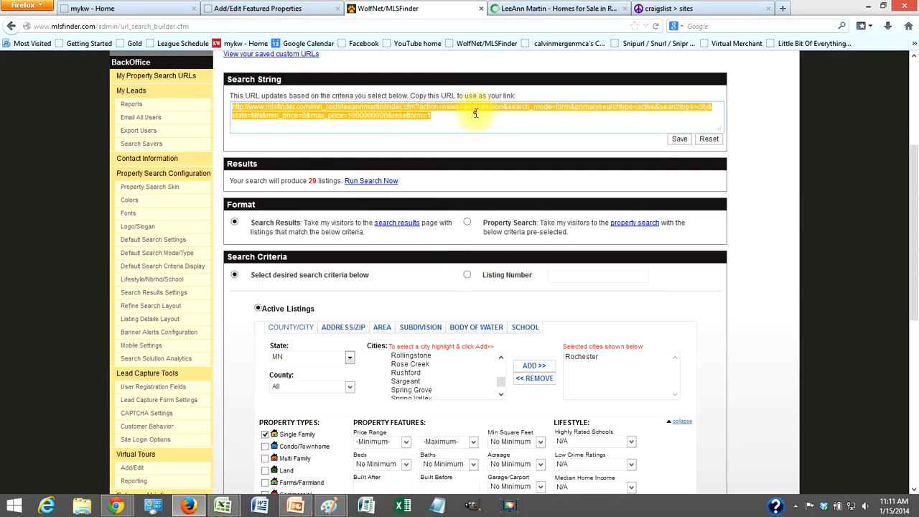
{"action": "left_click", "coordinate": [748, 238]}
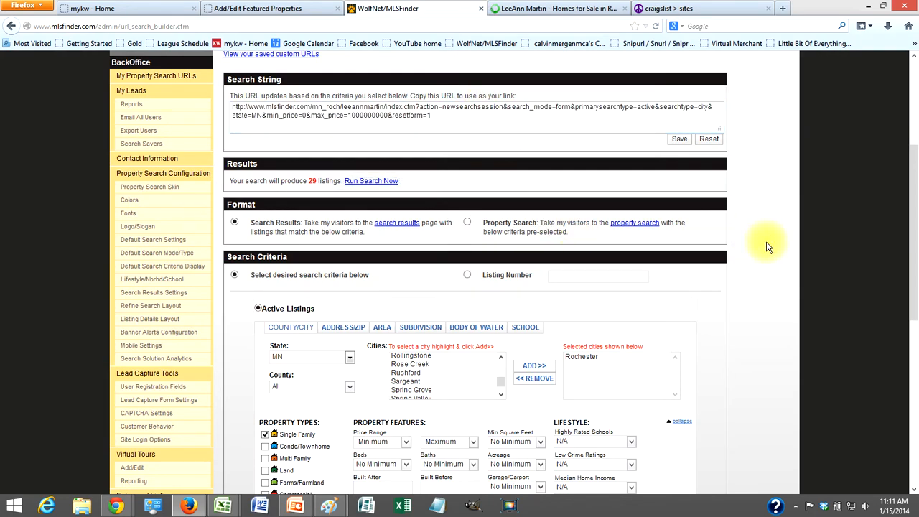
{"action": "scroll", "coordinate": [754, 240], "scroll_direction": "down", "scroll_amount": 5}
{"action": "scroll", "coordinate": [766, 246], "scroll_direction": "up", "scroll_amount": 5}
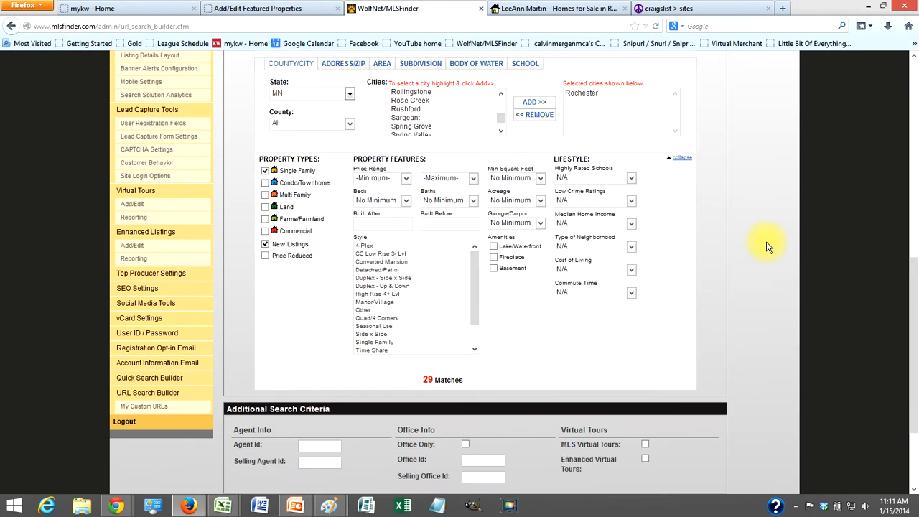
{"action": "left_click", "coordinate": [450, 95]}
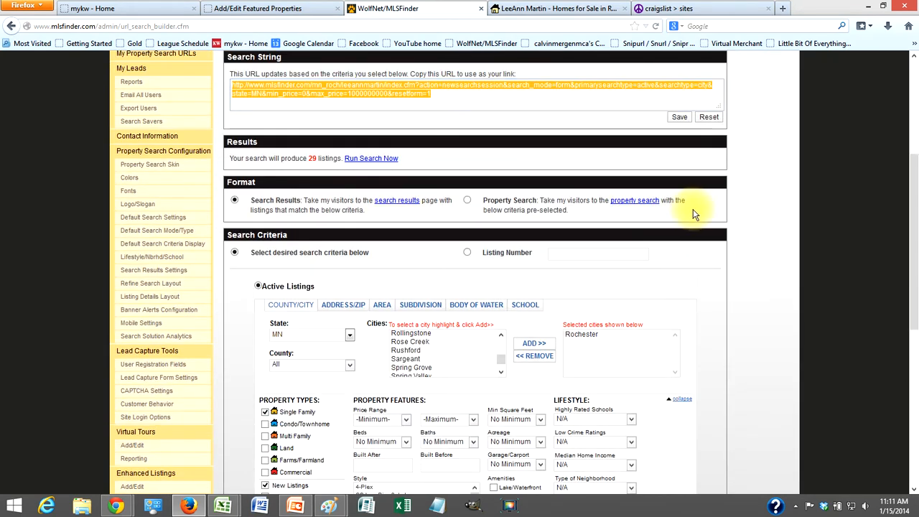
- Check the Keller Williams results page, then review the builder's search string and criteria
{"action": "left_click", "coordinate": [514, 10]}
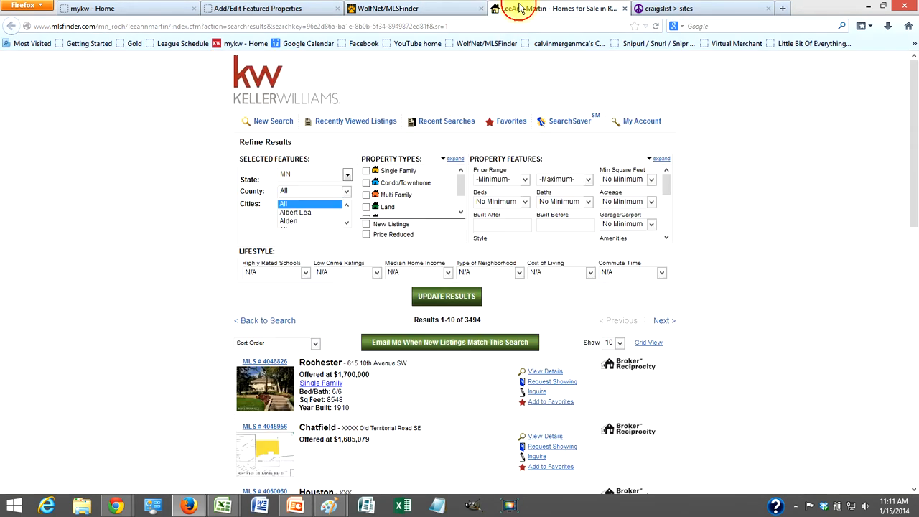
{"action": "left_click", "coordinate": [427, 9]}
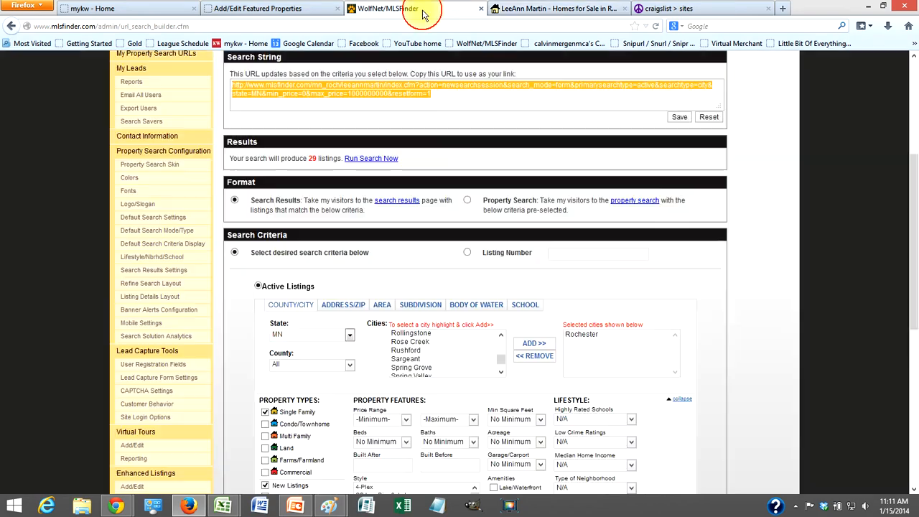
{"action": "scroll", "coordinate": [684, 310], "scroll_direction": "down", "scroll_amount": 8}
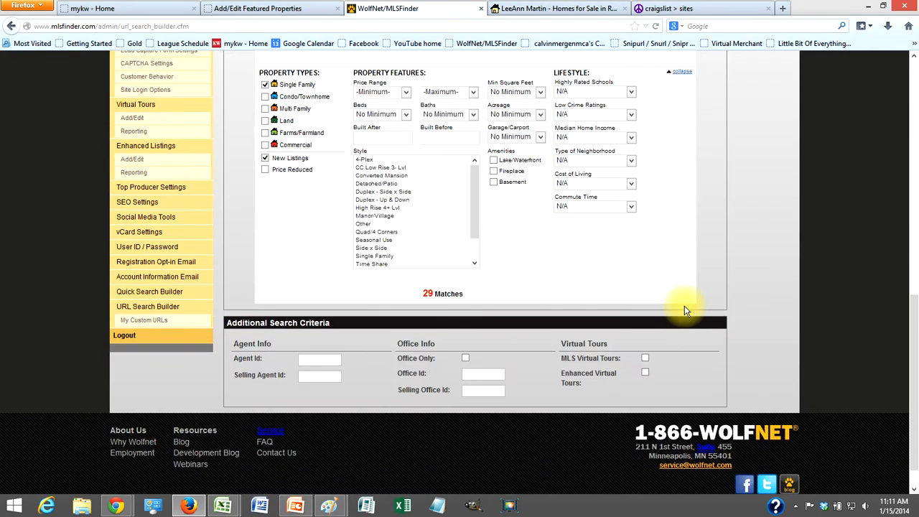
{"action": "scroll", "coordinate": [684, 310], "scroll_direction": "up", "scroll_amount": 5}
{"action": "scroll", "coordinate": [684, 310], "scroll_direction": "up", "scroll_amount": 3}
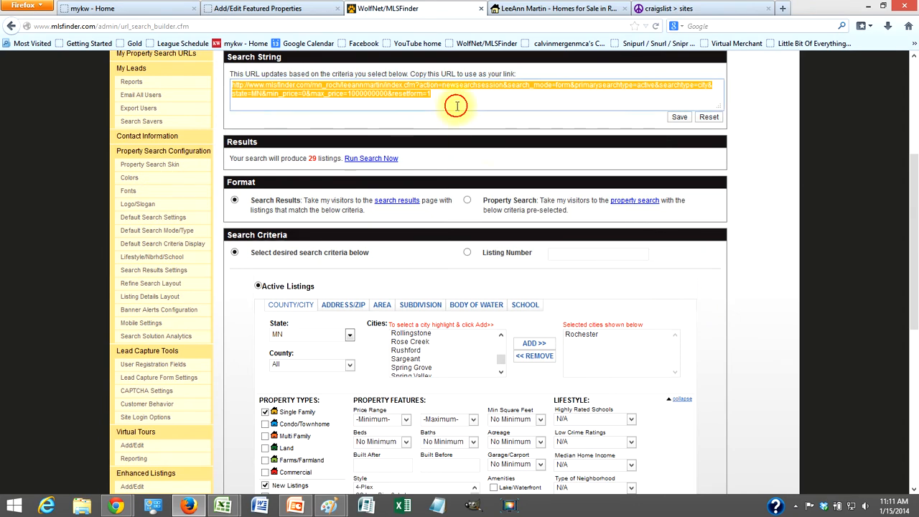
{"action": "scroll", "coordinate": [557, 287], "scroll_direction": "down", "scroll_amount": 5}
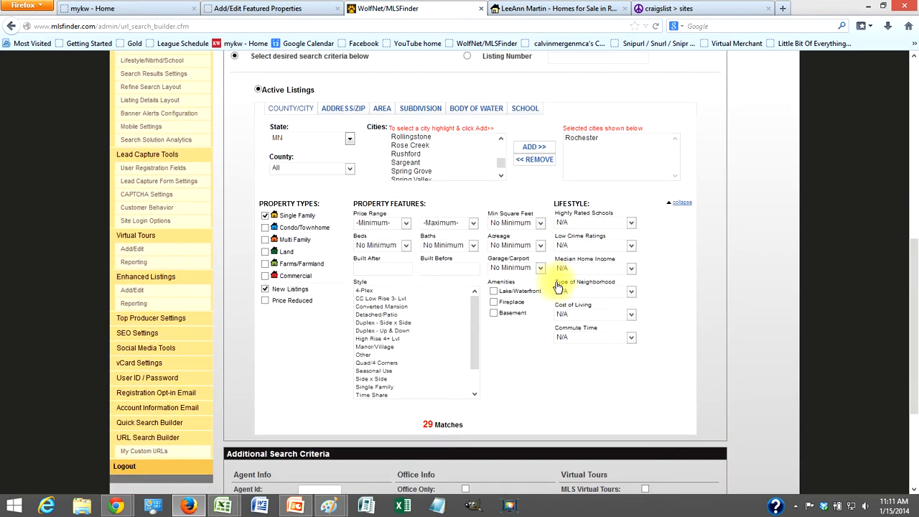
{"action": "scroll", "coordinate": [517, 315], "scroll_direction": "up", "scroll_amount": 7}
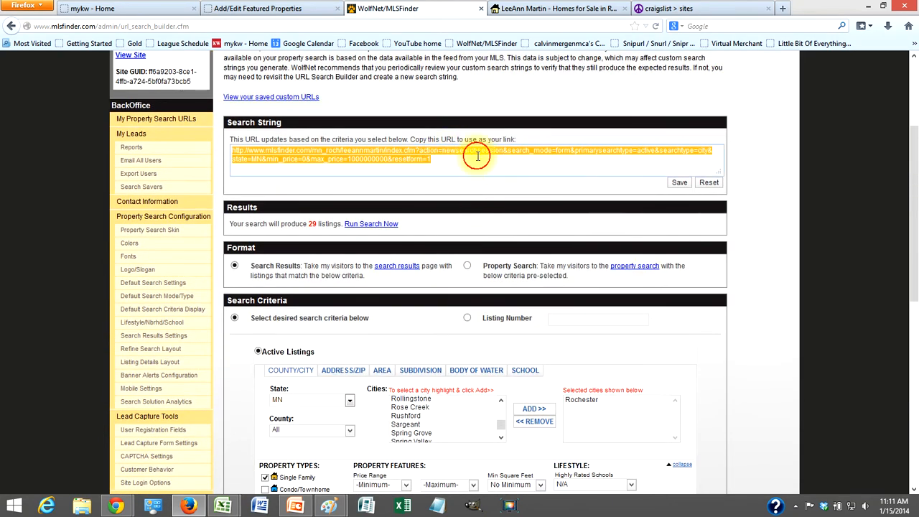
{"action": "scroll", "coordinate": [596, 169], "scroll_direction": "down", "scroll_amount": 1}
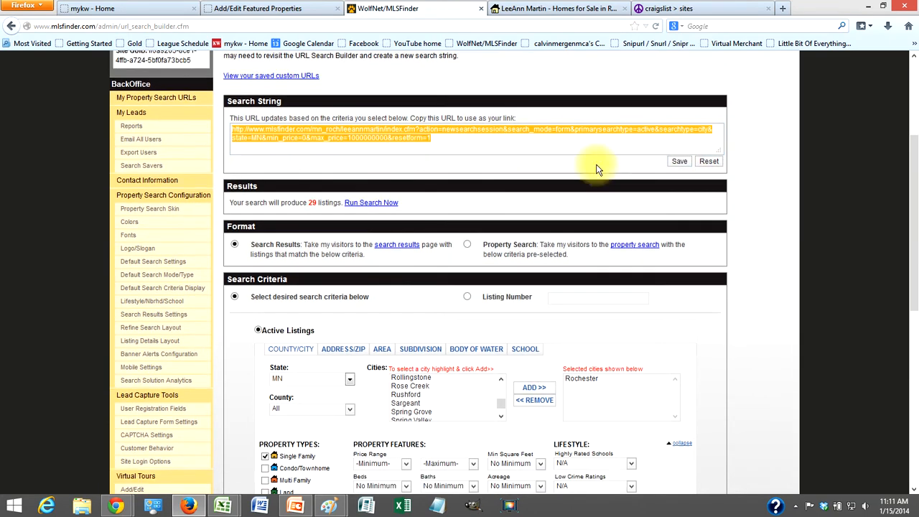
{"action": "scroll", "coordinate": [596, 169], "scroll_direction": "down", "scroll_amount": 2}
- Save the search string under the name 'New Listings Rochester, Mn'
{"action": "left_click", "coordinate": [674, 117]}
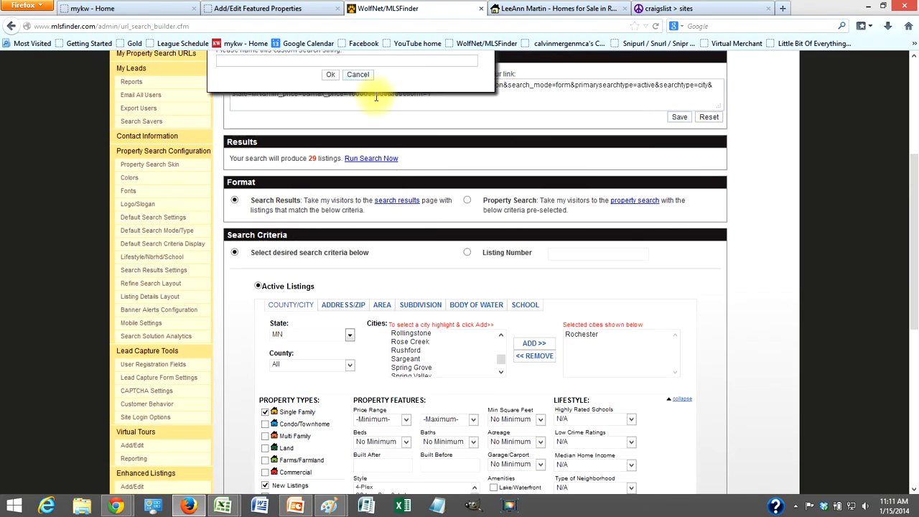
{"action": "type", "text": "New Listings Rochester, Mn"}
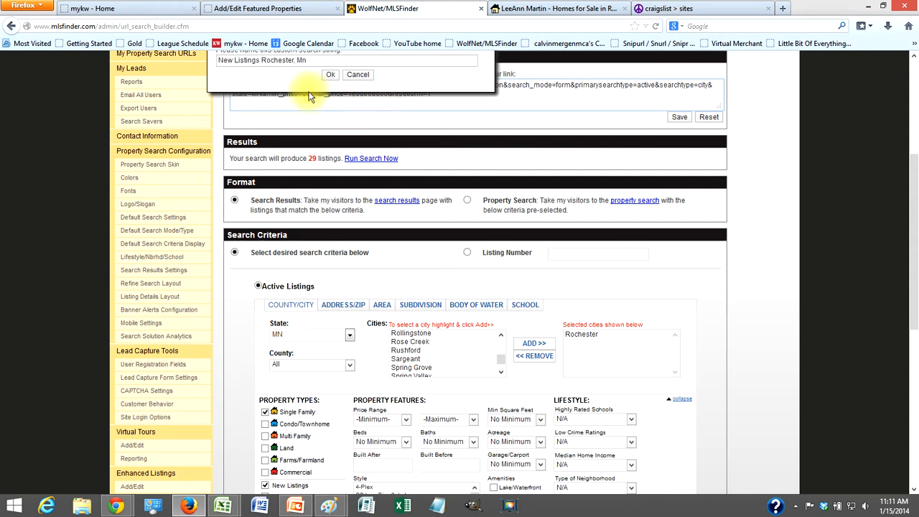
{"action": "left_click", "coordinate": [331, 75]}
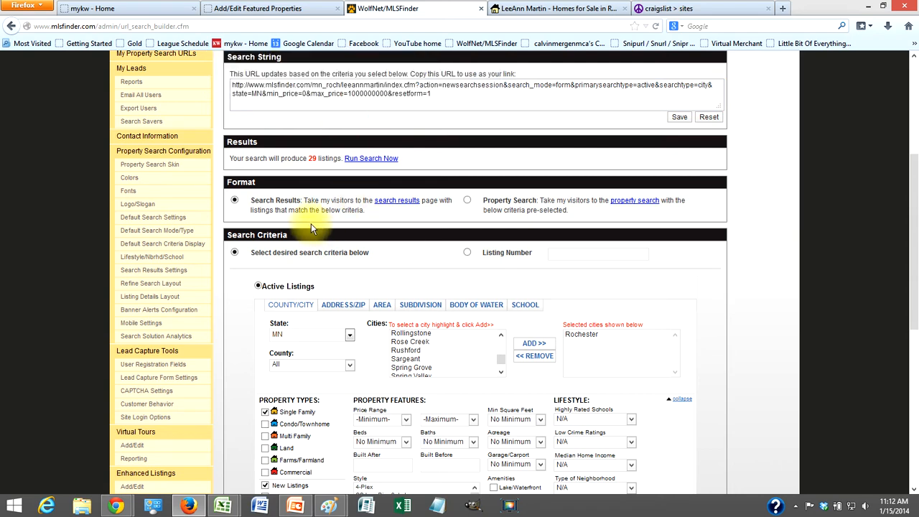
{"action": "scroll", "coordinate": [330, 262], "scroll_direction": "down", "scroll_amount": 3}
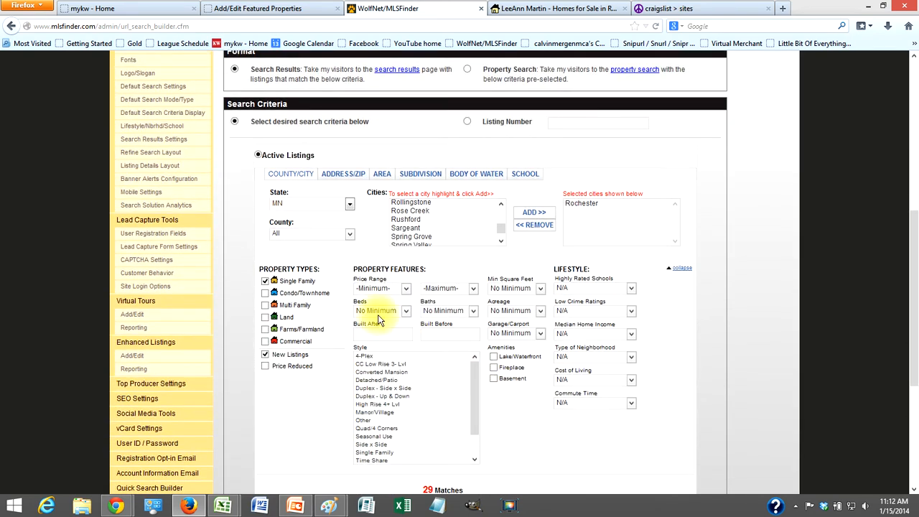
{"action": "scroll", "coordinate": [378, 321], "scroll_direction": "down", "scroll_amount": 3}
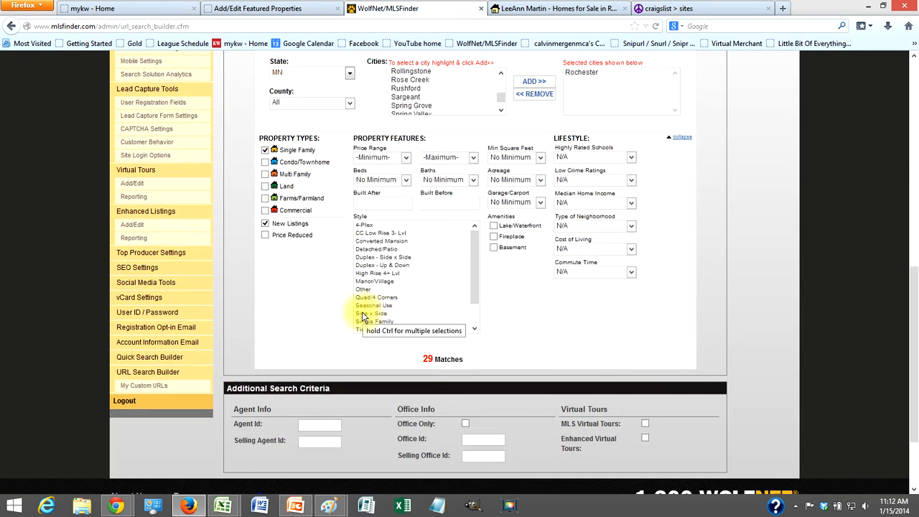
- View the New Listings Rochester, Mn link in My Custom URLs and select it
{"action": "left_click", "coordinate": [141, 388]}
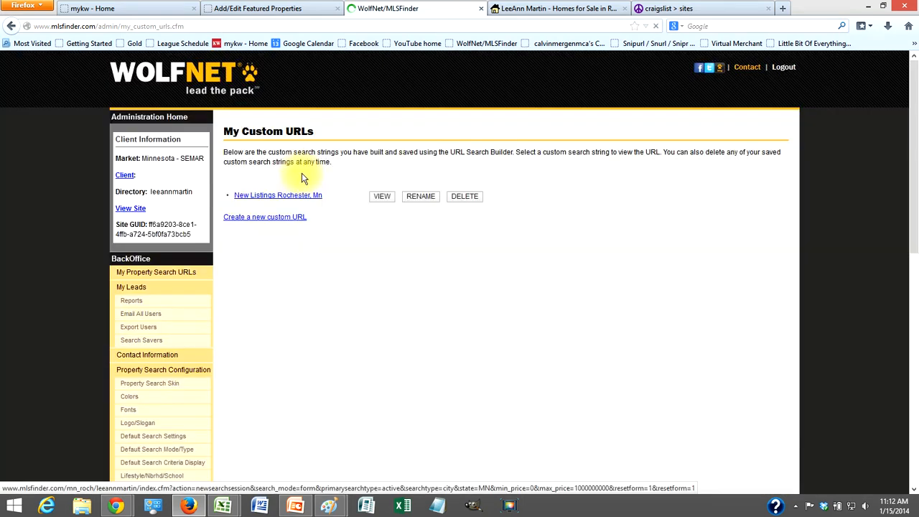
{"action": "left_click", "coordinate": [382, 200]}
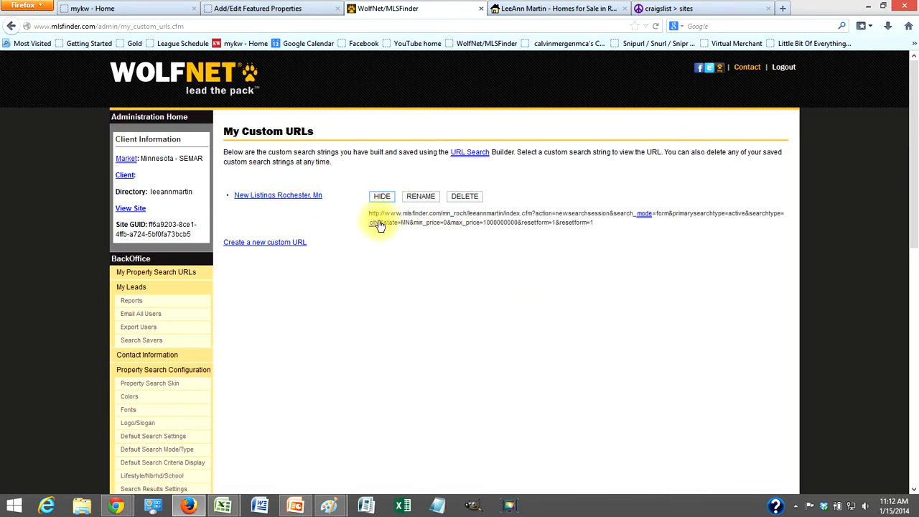
{"action": "left_click_drag", "start_coordinate": [595, 223], "coordinate": [375, 215]}
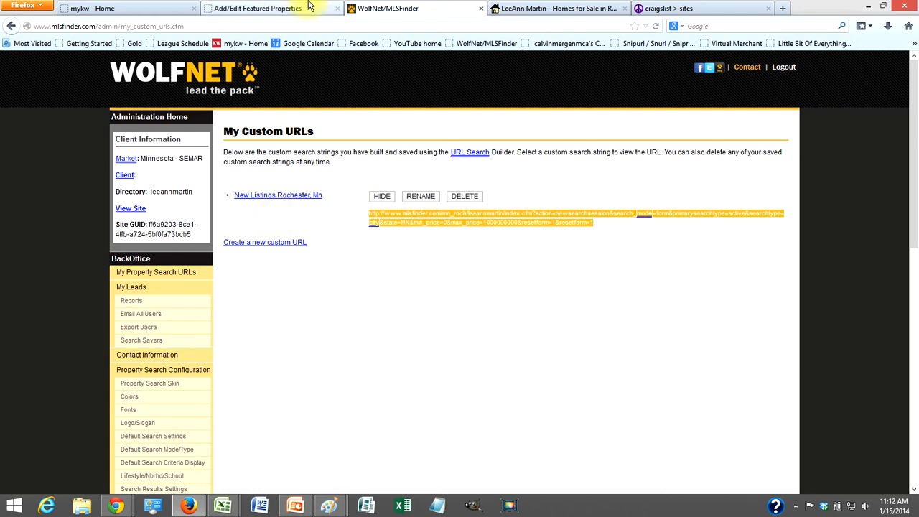
- On craigslist Rochester, MN, start a housing offered post in real estate - by broker
{"action": "left_click", "coordinate": [682, 10]}
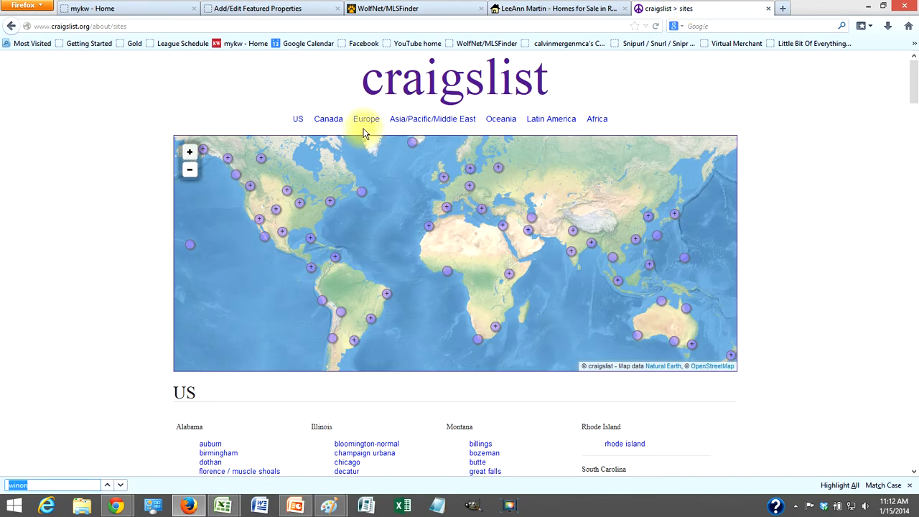
{"action": "left_click", "coordinate": [299, 121]}
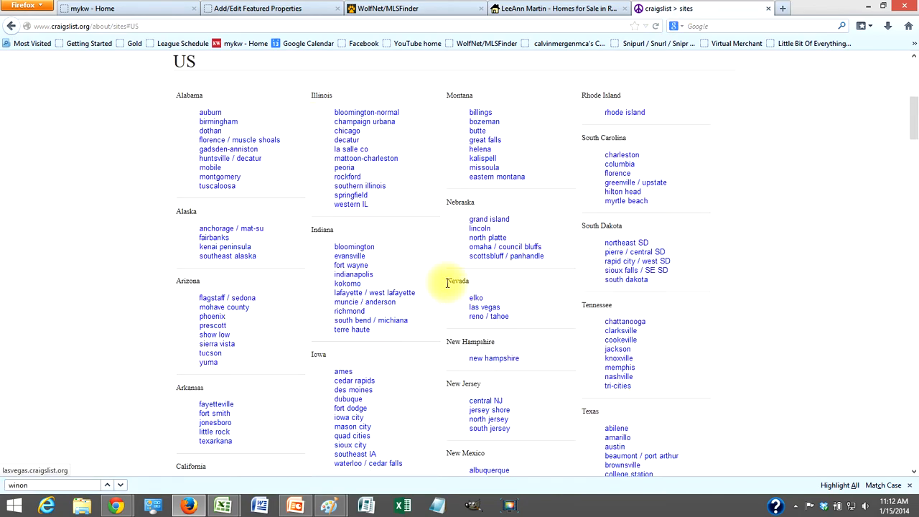
{"action": "scroll", "coordinate": [446, 286], "scroll_direction": "down", "scroll_amount": 5}
{"action": "scroll", "coordinate": [444, 287], "scroll_direction": "down", "scroll_amount": 9}
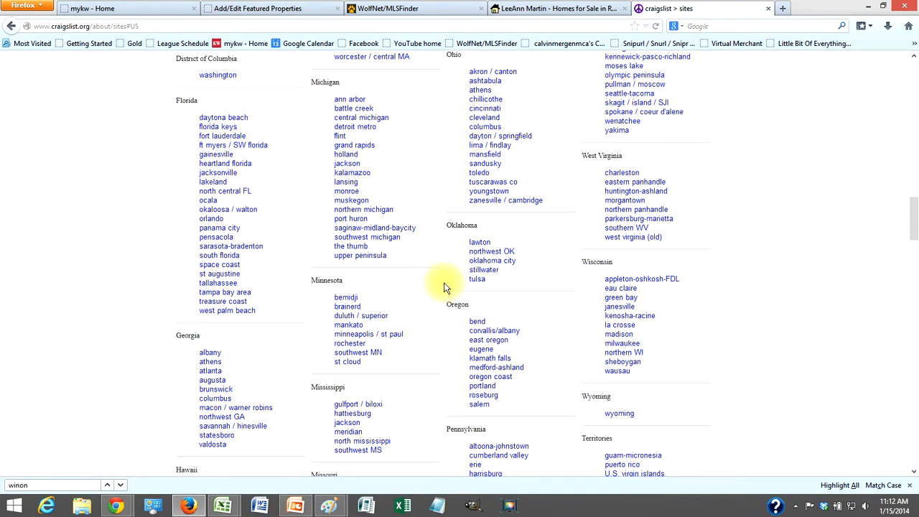
{"action": "left_click", "coordinate": [354, 344]}
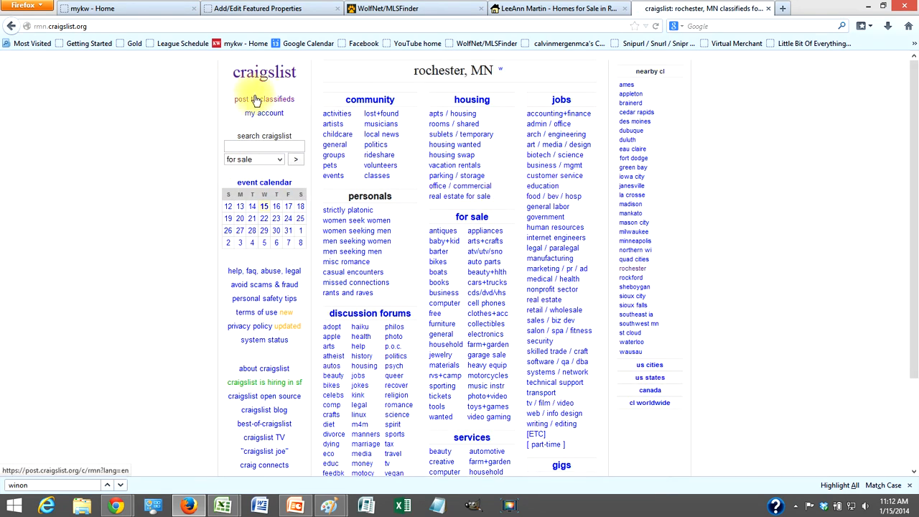
{"action": "left_click", "coordinate": [280, 102]}
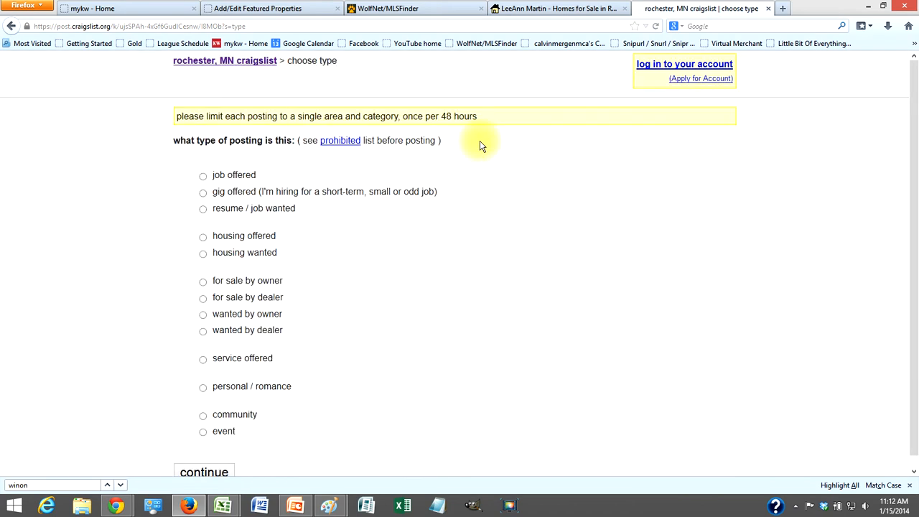
{"action": "left_click", "coordinate": [203, 237]}
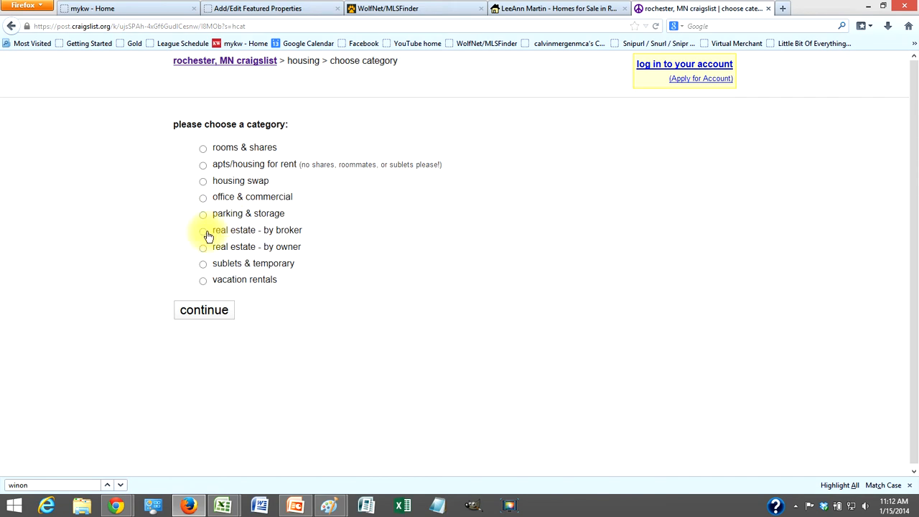
{"action": "left_click", "coordinate": [205, 232]}
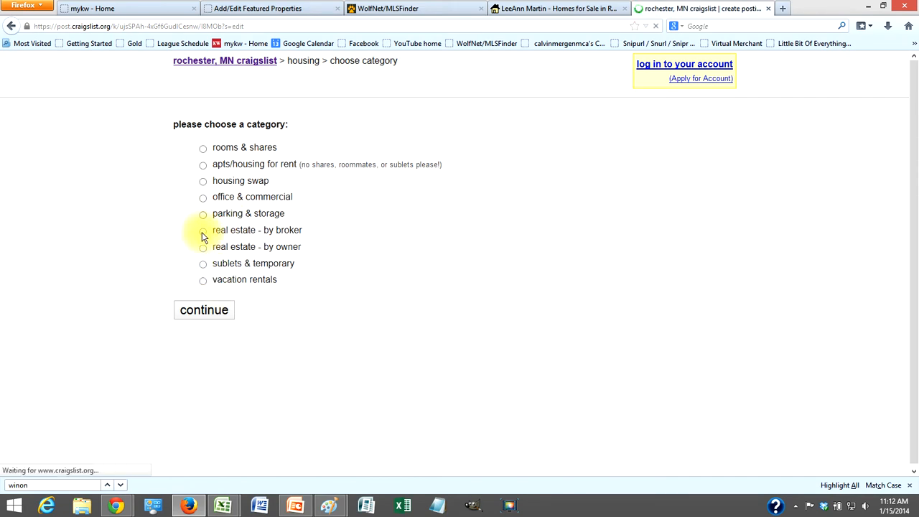
- Enter the posting title 'Brand New Homes On the Market Rochestre, MN'
{"action": "left_click", "coordinate": [230, 291]}
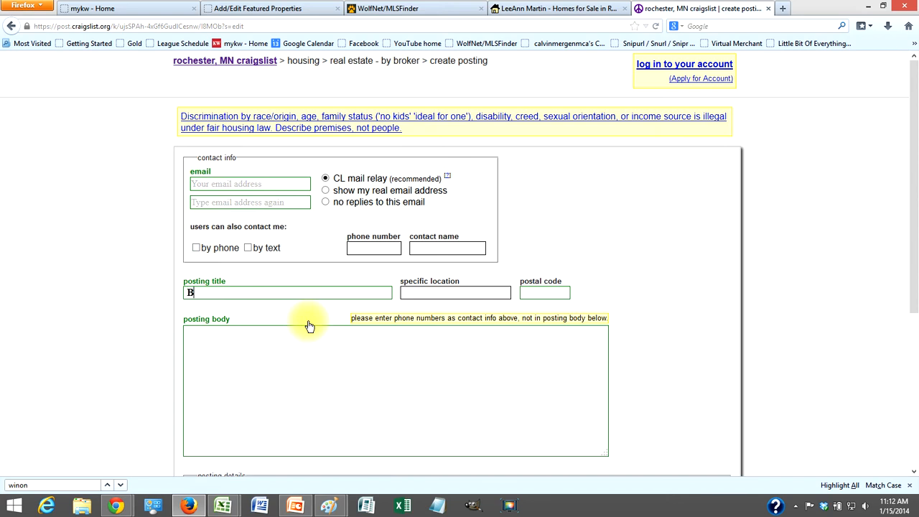
{"action": "type", "text": "Ban"}
{"action": "key", "text": "BackSpace"}
{"action": "key", "text": "BackSpace"}
{"action": "type", "text": "rand New Homes On the Market"}
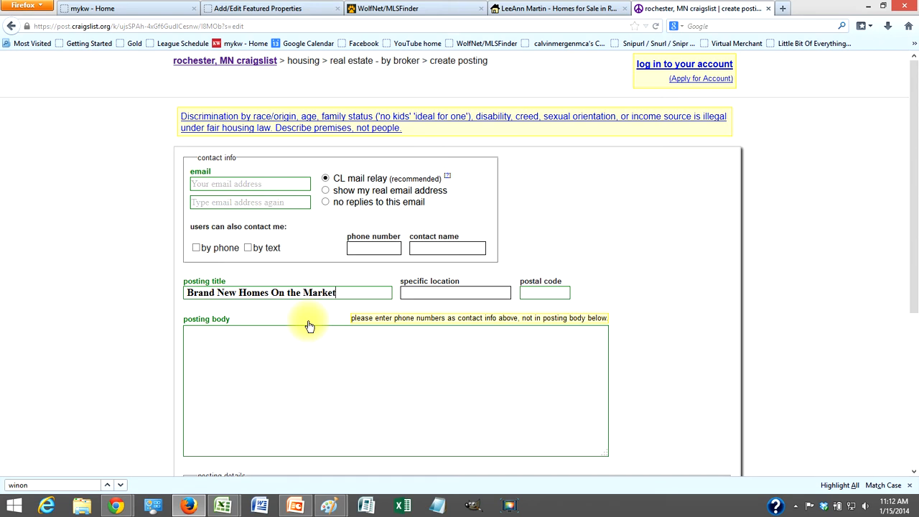
{"action": "type", "text": " Rochestre"}
{"action": "type", "text": ", MN"}
{"action": "key", "text": "Tab"}
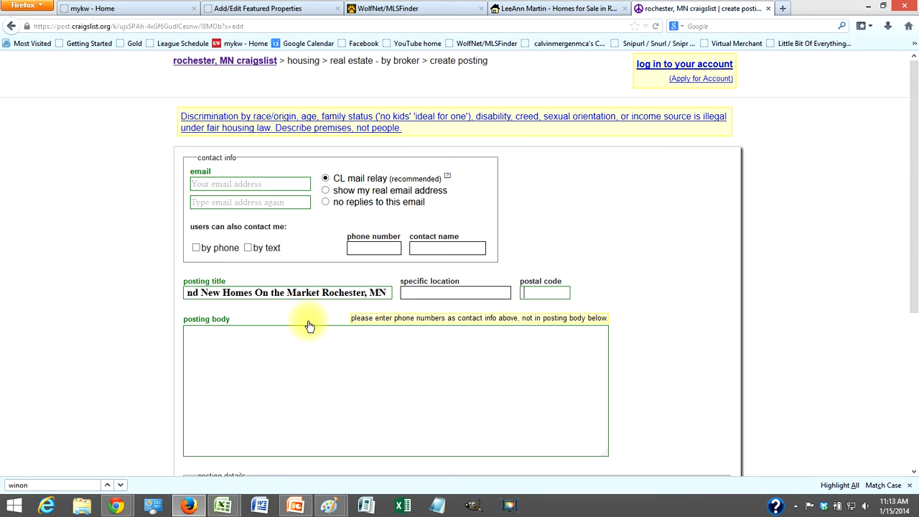
- Paste the saved search URL into the body with intro text inviting readers to use it
{"action": "left_click", "coordinate": [308, 341]}
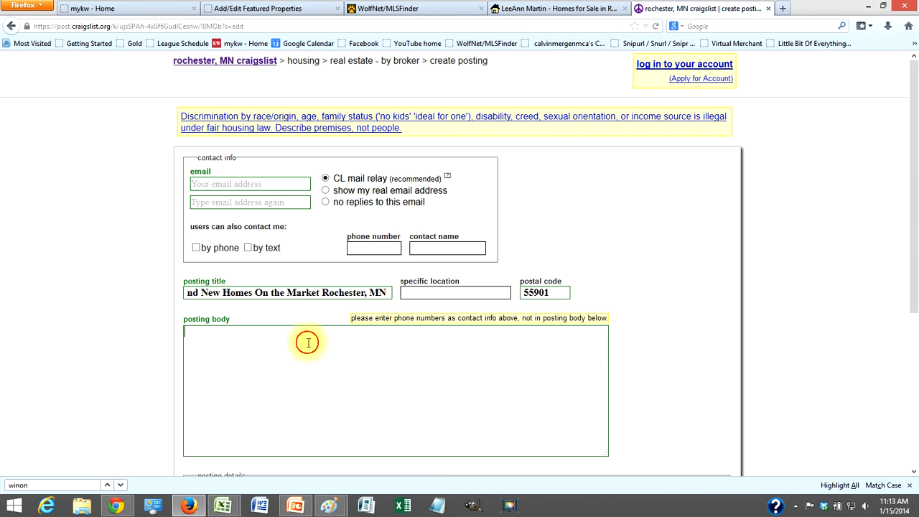
{"action": "key", "text": "ctrl+v"}
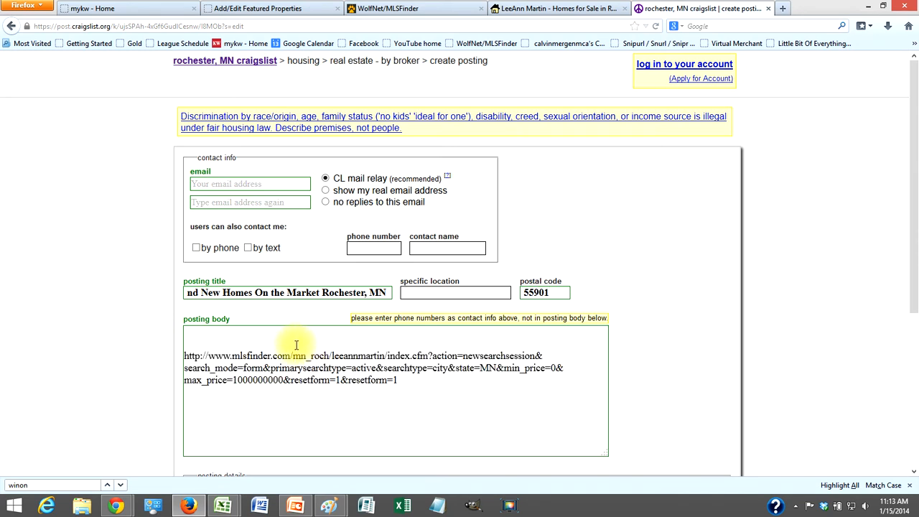
{"action": "left_click", "coordinate": [287, 343]}
{"action": "type", "text": "use the ural"}
{"action": "type", "text": " b"}
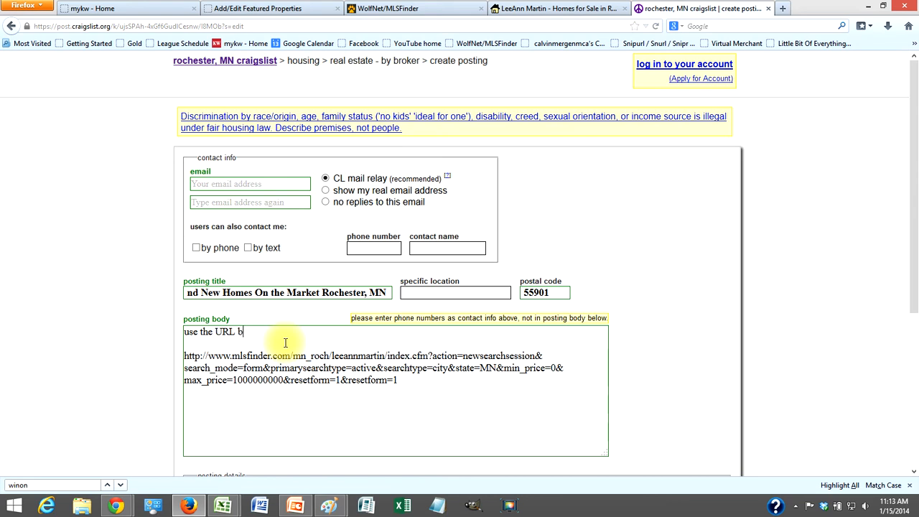
{"action": "type", "text": "elow to access these listings for "}
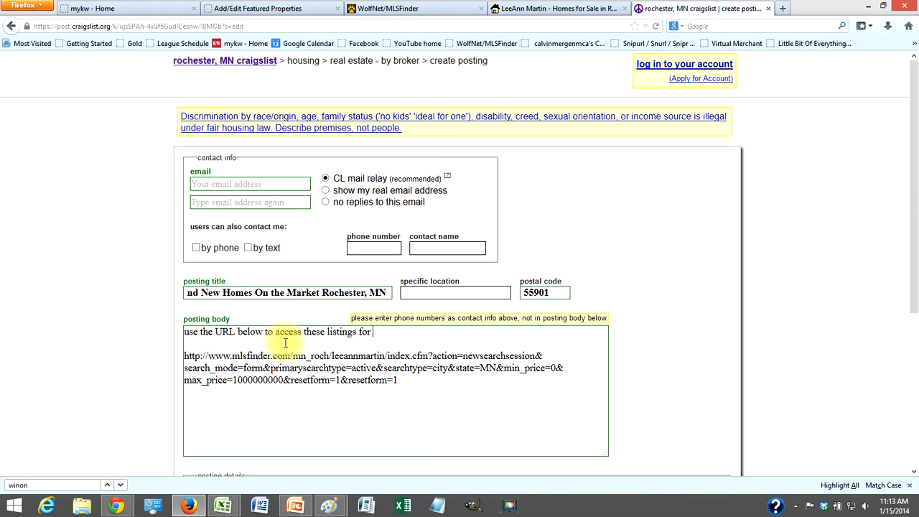
{"action": "type", "text": "ree"}
- Enter the contact email address in both email fields
{"action": "left_click", "coordinate": [246, 184]}
{"action": "key", "text": "Tab"}
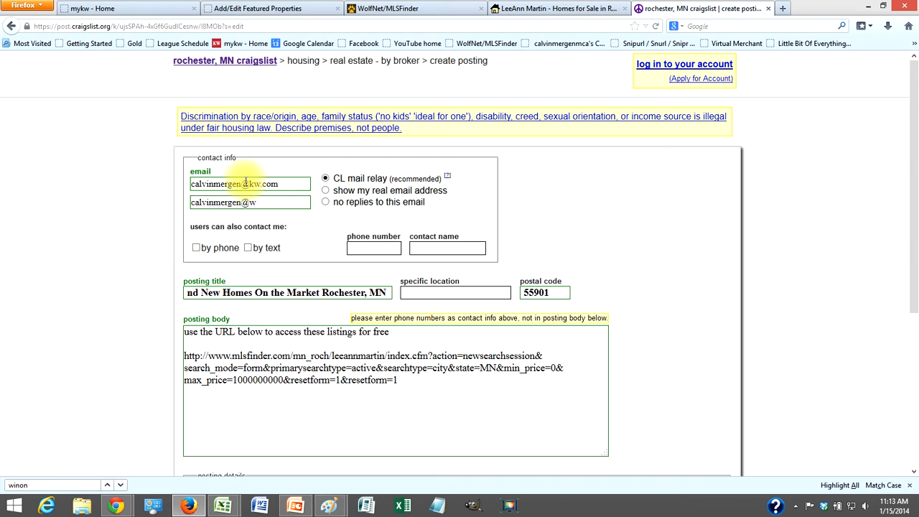
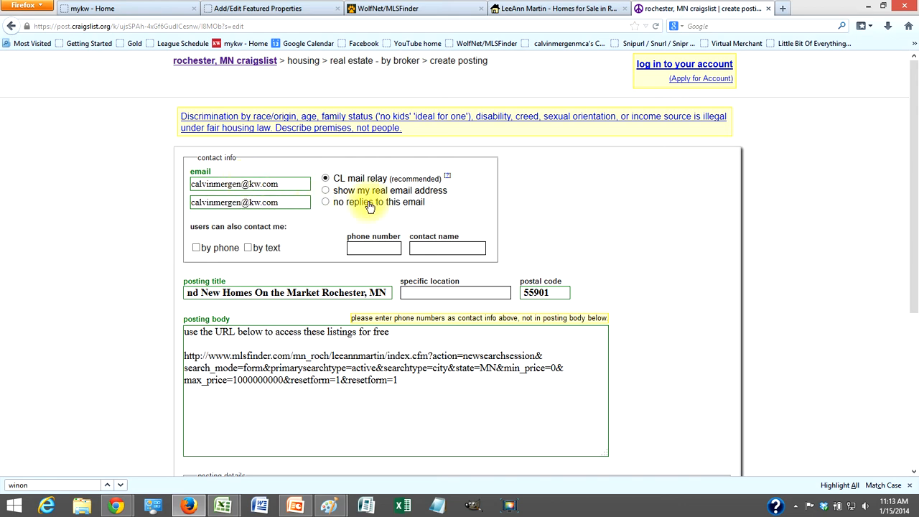
{"action": "scroll", "coordinate": [608, 258], "scroll_direction": "down", "scroll_amount": 5}
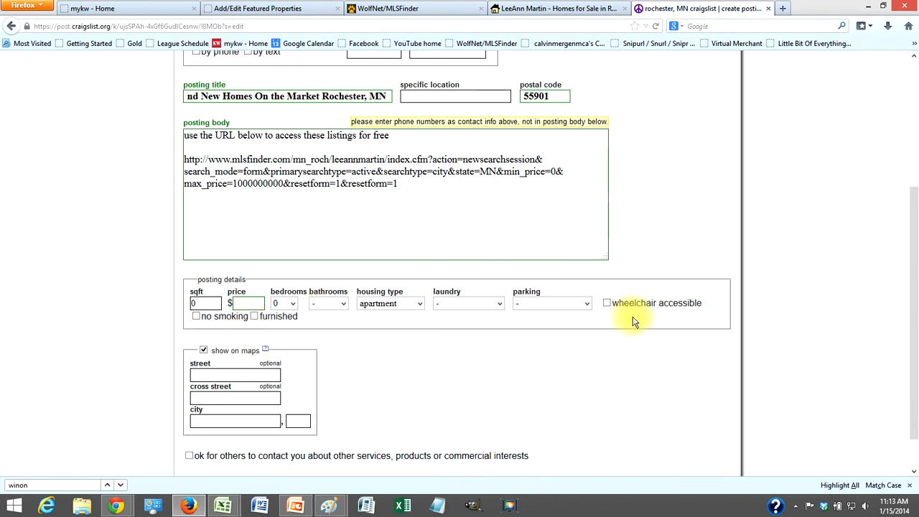
{"action": "scroll", "coordinate": [635, 322], "scroll_direction": "up", "scroll_amount": 2}
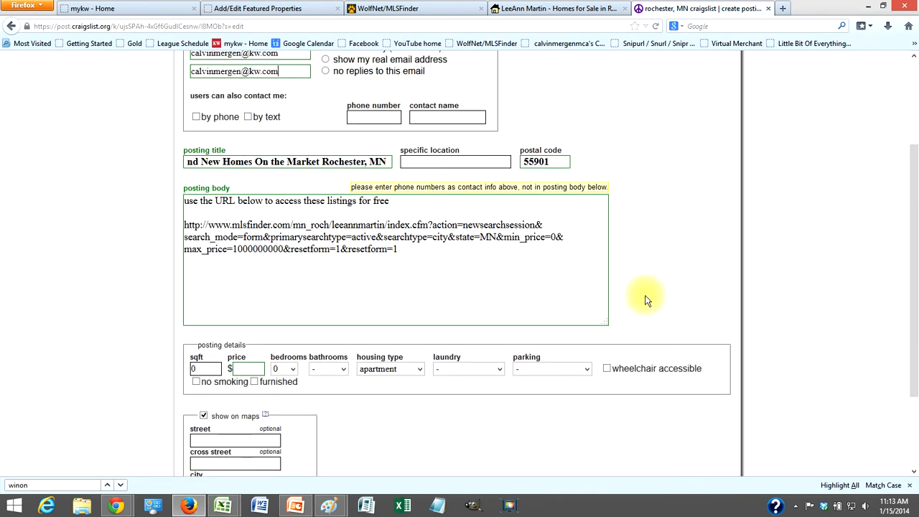
{"action": "scroll", "coordinate": [645, 300], "scroll_direction": "down", "scroll_amount": 3}
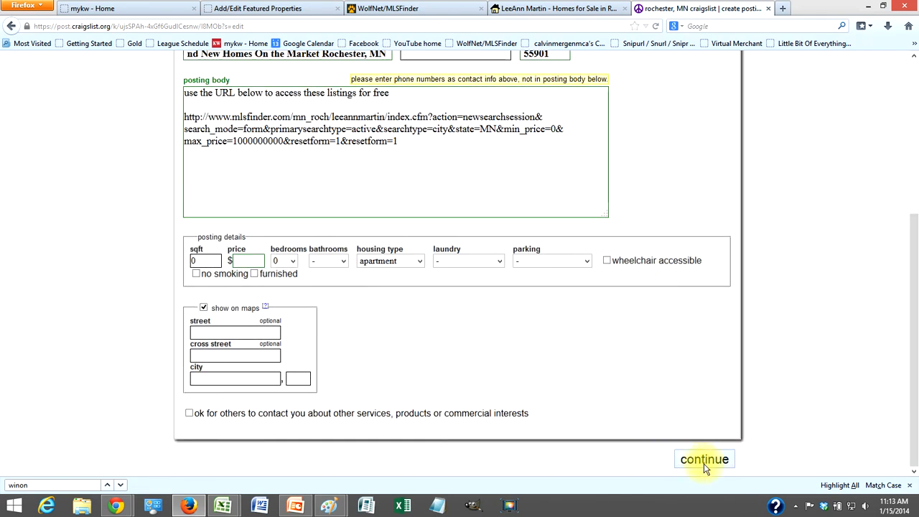
- Continue past the location and image steps, keeping the post off maps and without images
{"action": "left_click", "coordinate": [703, 461]}
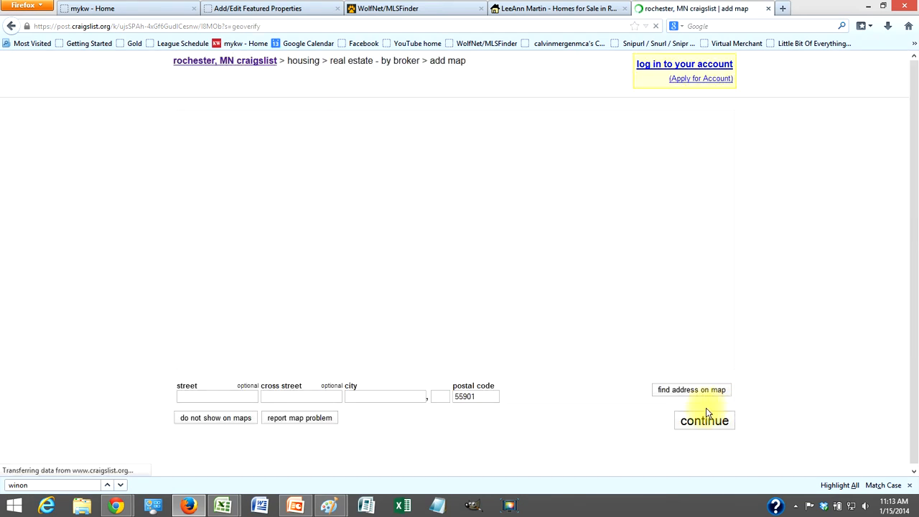
{"action": "left_click", "coordinate": [696, 425]}
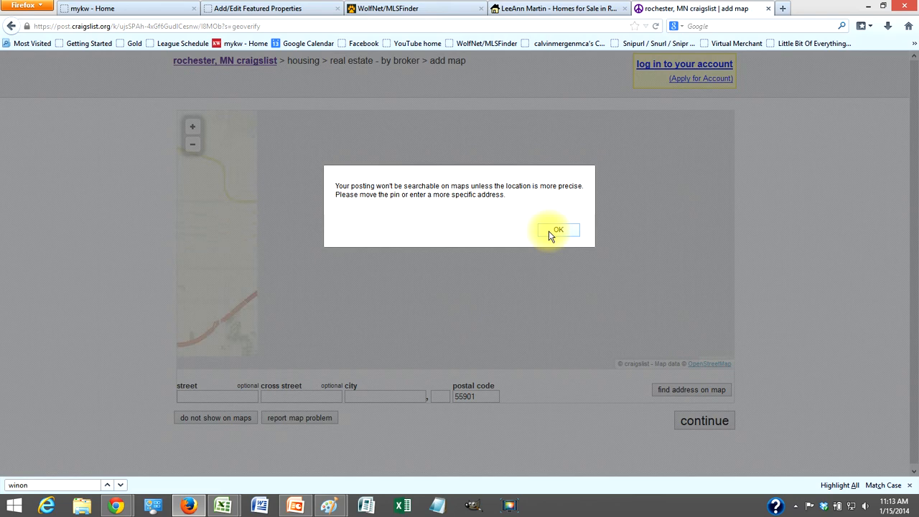
{"action": "left_click", "coordinate": [550, 232]}
{"action": "left_click", "coordinate": [202, 420]}
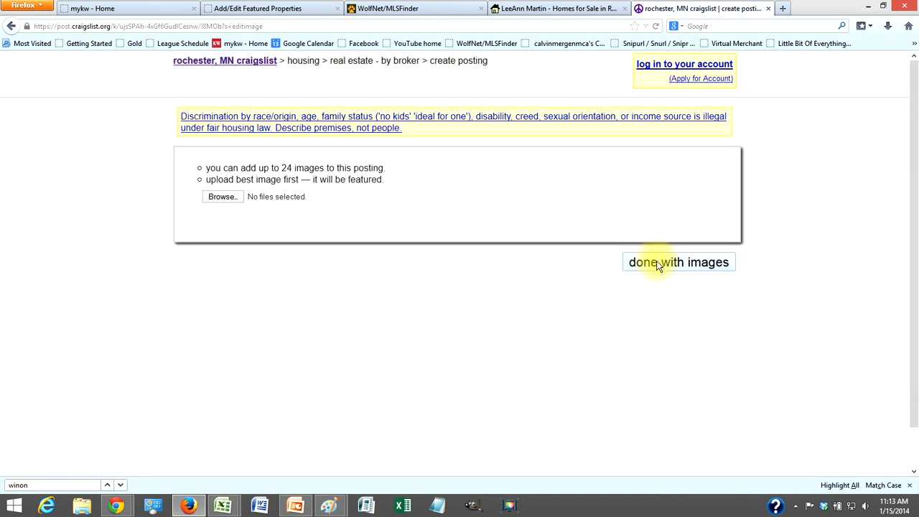
{"action": "left_click", "coordinate": [657, 266]}
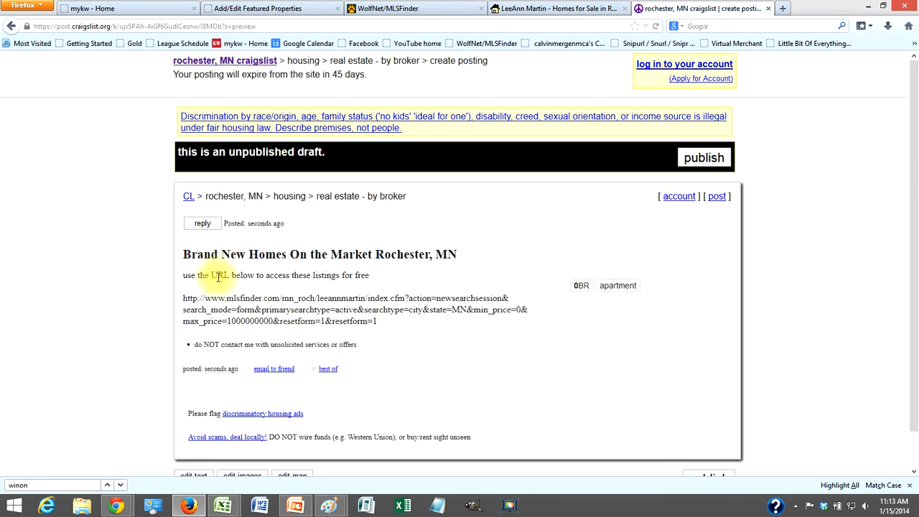
- Copy the search URL from the draft ad preview
{"action": "left_click_drag", "start_coordinate": [183, 298], "coordinate": [378, 322]}
{"action": "right_click", "coordinate": [282, 307]}
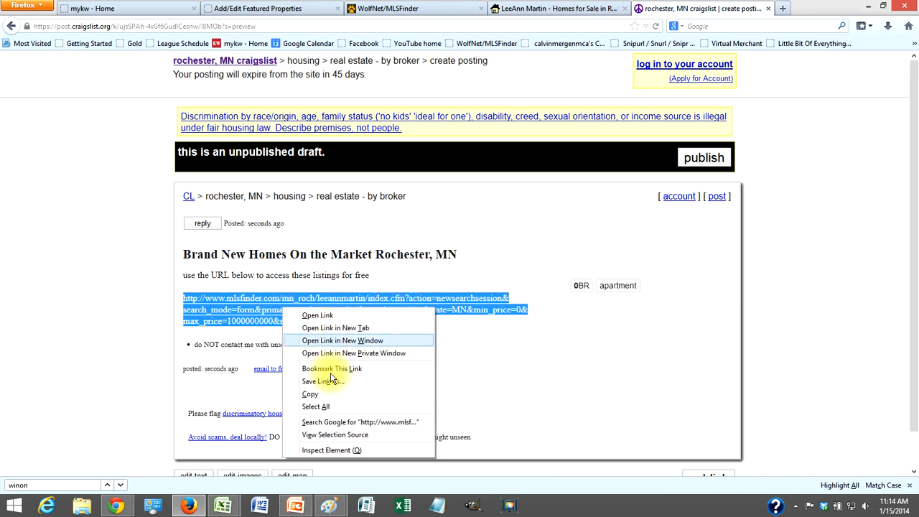
{"action": "left_click", "coordinate": [331, 394]}
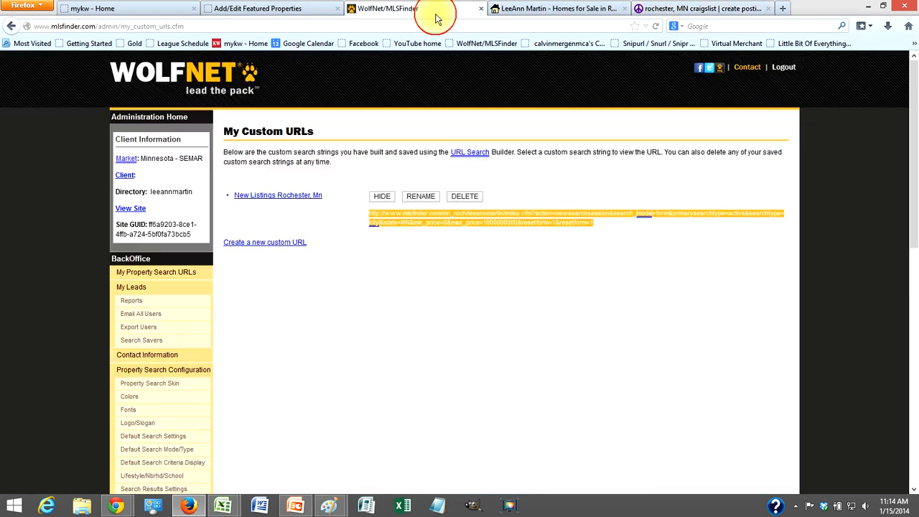
- Close the old WolfNet custom URLs tab
{"action": "left_click", "coordinate": [437, 10]}
{"action": "left_click", "coordinate": [427, 27]}
{"action": "left_click", "coordinate": [481, 8]}
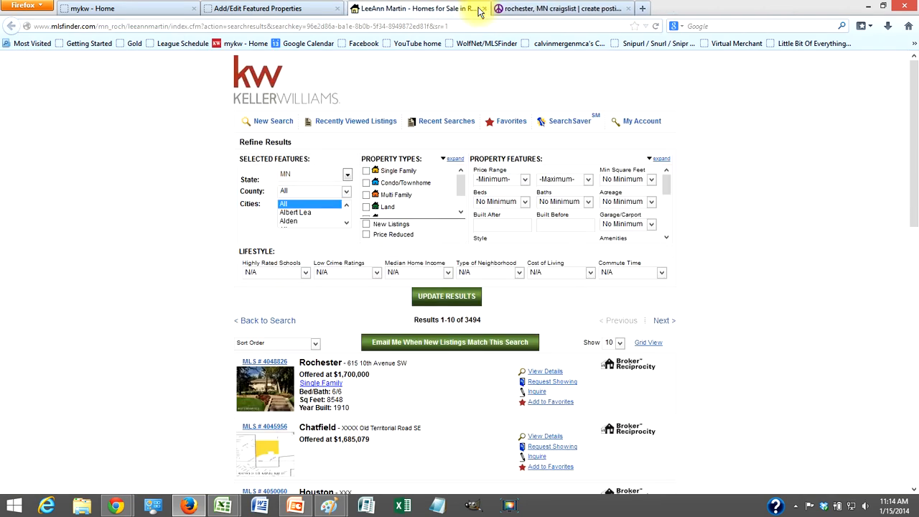
- Load wolfnet.com, open Client Login, and sign into the WolfNet back office from the KW admin tab
{"action": "left_click", "coordinate": [298, 8]}
{"action": "left_click", "coordinate": [387, 8]}
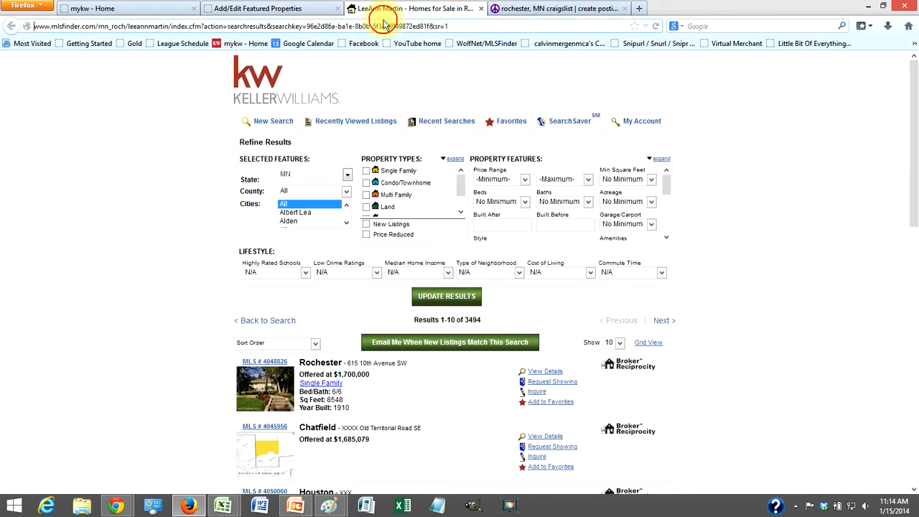
{"action": "left_click", "coordinate": [382, 23]}
{"action": "type", "text": "wolfnet.com/"}
{"action": "key", "text": "Return"}
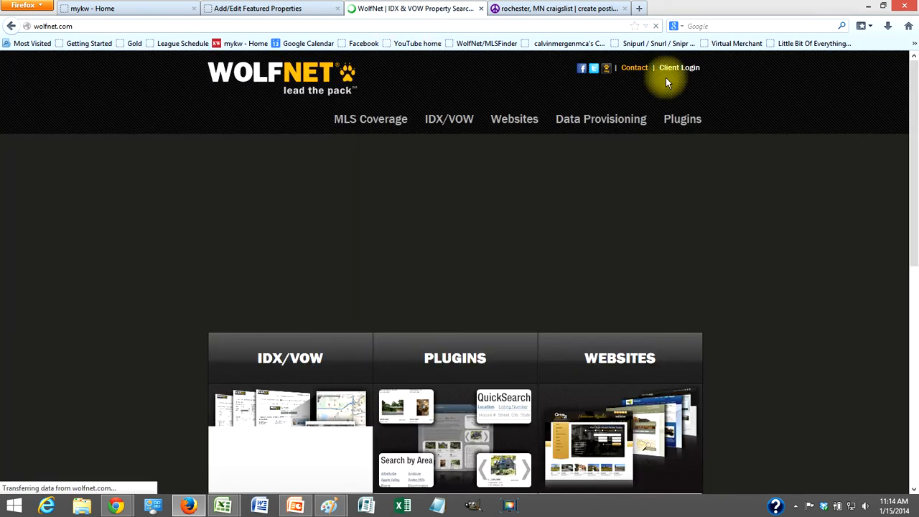
{"action": "left_click", "coordinate": [678, 70]}
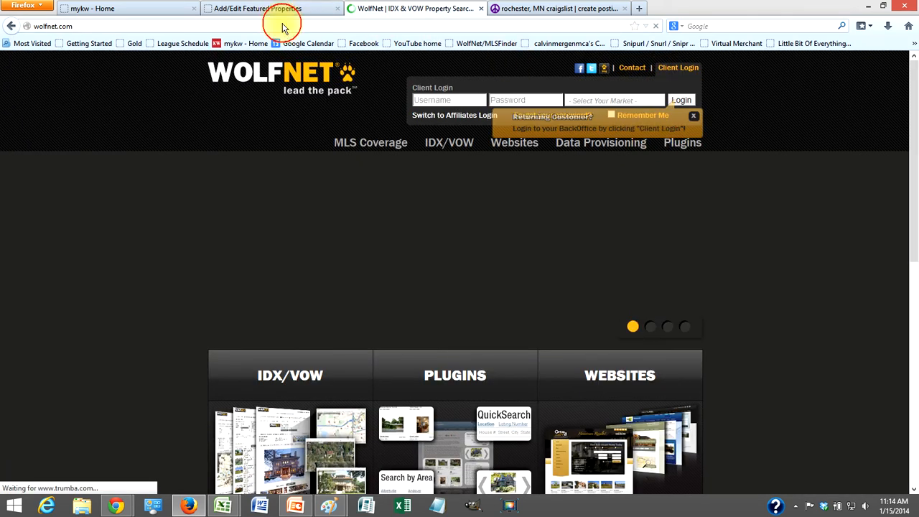
{"action": "left_click", "coordinate": [282, 11]}
{"action": "left_click", "coordinate": [323, 277]}
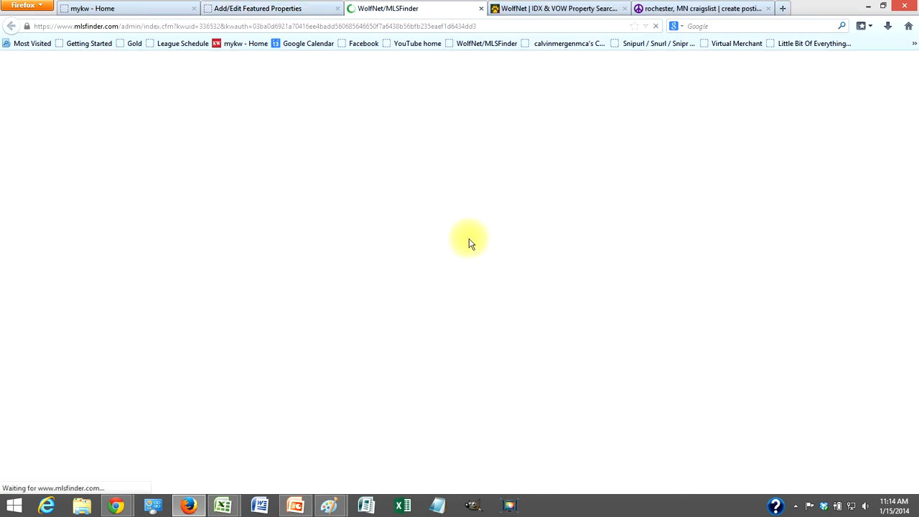
- Open the URL Search Builder from the MLSFinder sidebar
{"action": "scroll", "coordinate": [291, 256], "scroll_direction": "down", "scroll_amount": 10}
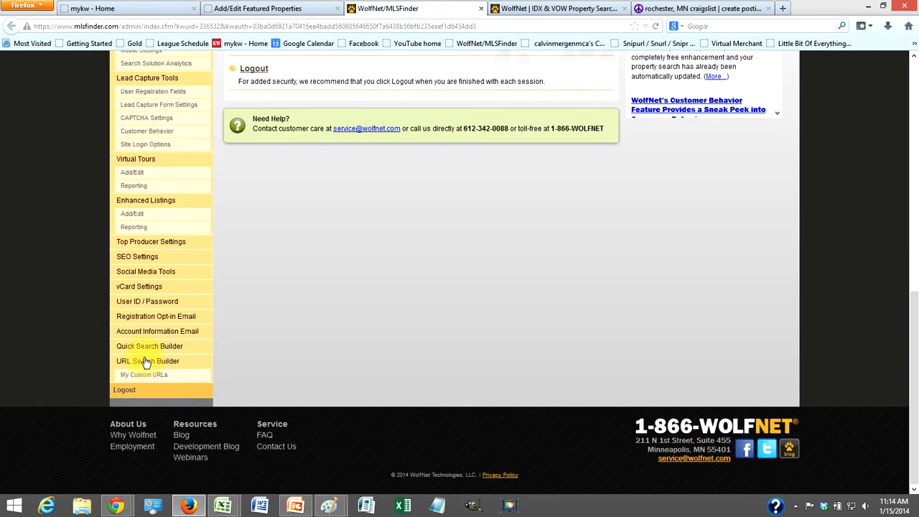
{"action": "left_click", "coordinate": [144, 362]}
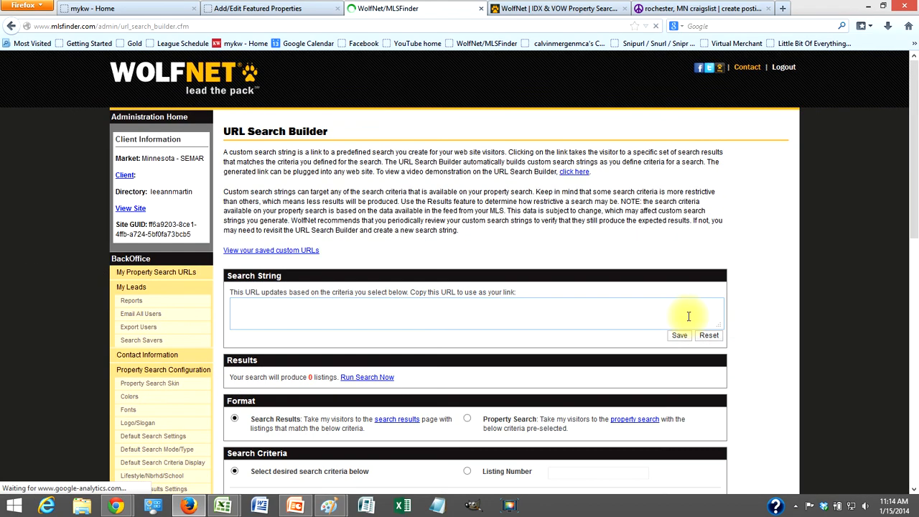
{"action": "scroll", "coordinate": [874, 295], "scroll_direction": "down", "scroll_amount": 3}
{"action": "scroll", "coordinate": [874, 295], "scroll_direction": "down", "scroll_amount": 5}
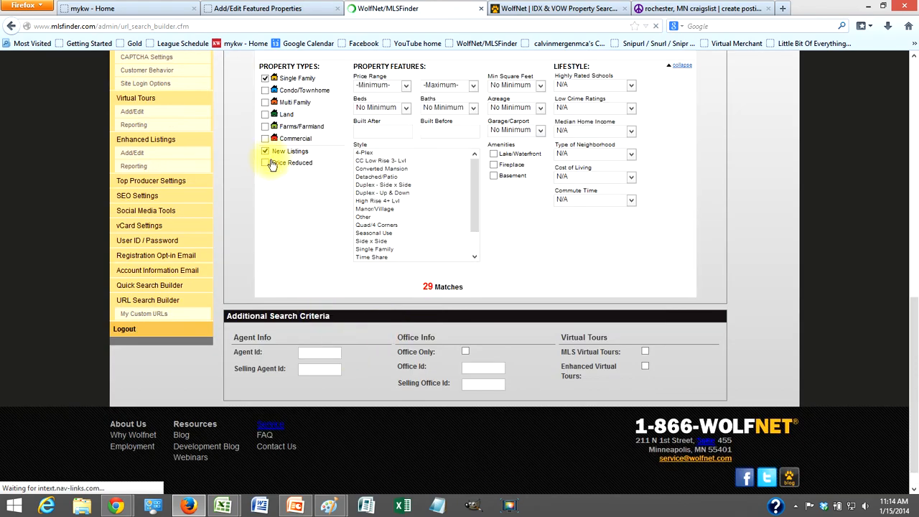
- Switch the Rochester single-family search from New Listings to Price Reduced, giving 33 matches
{"action": "left_click", "coordinate": [266, 151]}
{"action": "left_click", "coordinate": [266, 151]}
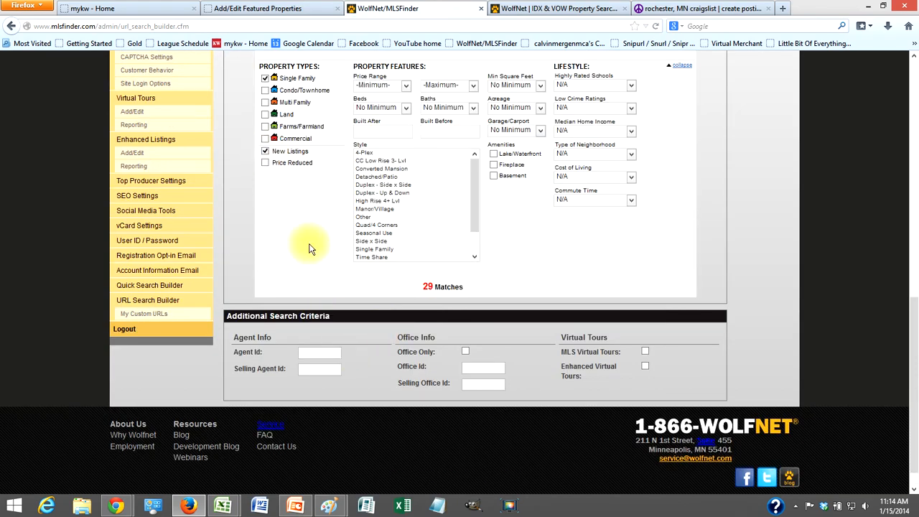
{"action": "scroll", "coordinate": [309, 247], "scroll_direction": "up", "scroll_amount": 3}
{"action": "scroll", "coordinate": [308, 246], "scroll_direction": "up", "scroll_amount": 5}
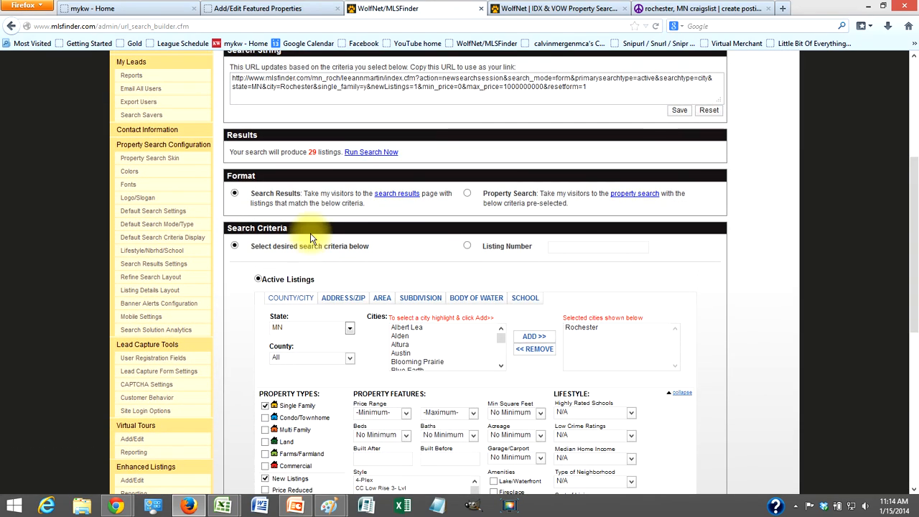
{"action": "scroll", "coordinate": [301, 251], "scroll_direction": "down", "scroll_amount": 1}
{"action": "scroll", "coordinate": [301, 251], "scroll_direction": "down", "scroll_amount": 2}
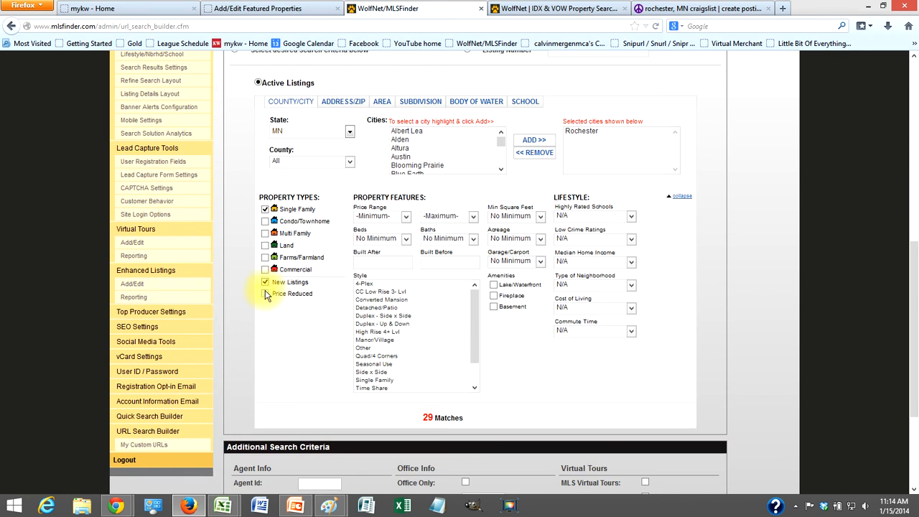
{"action": "left_click", "coordinate": [265, 282]}
{"action": "left_click", "coordinate": [265, 294]}
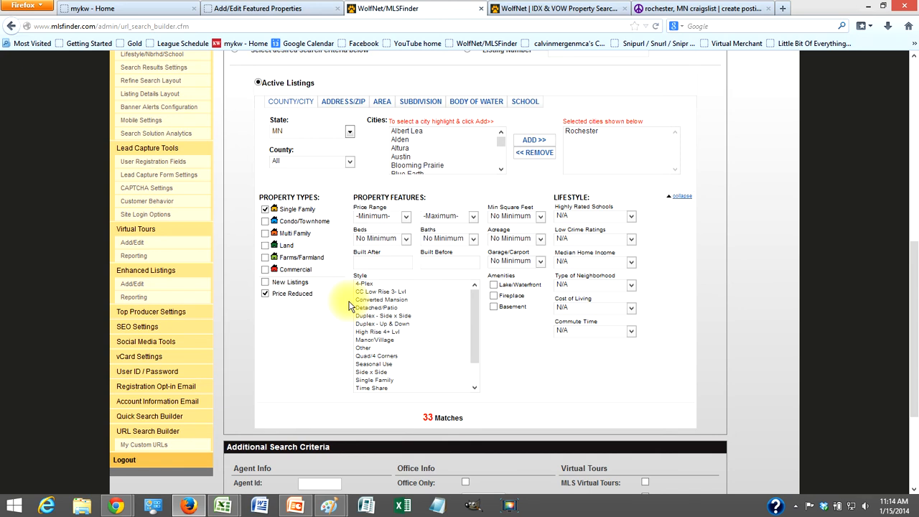
- Remove the Price Reduced filter, leaving Basement unchecked after toggling it
{"action": "left_click", "coordinate": [265, 294]}
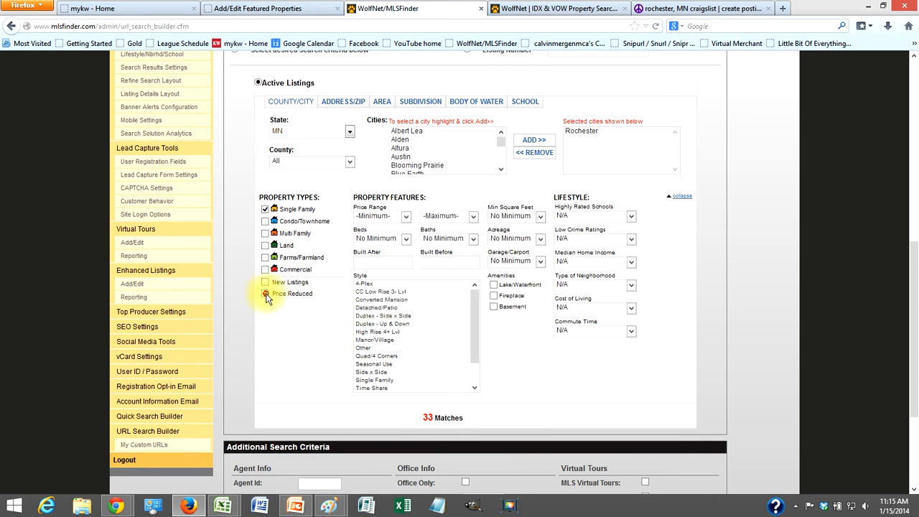
{"action": "left_click", "coordinate": [493, 307]}
{"action": "left_click", "coordinate": [493, 308]}
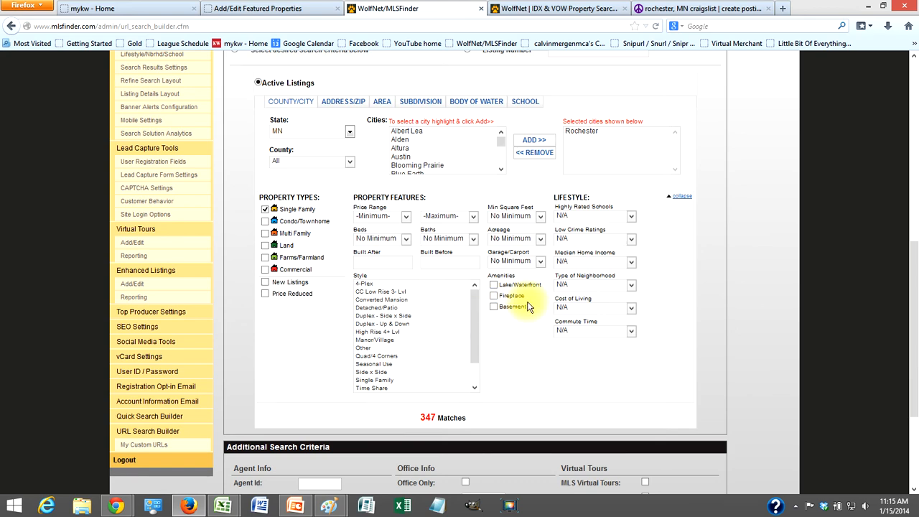
- Check the school rating, neighbourhood type, cost of living and commute time dropdowns, leaving all unset
{"action": "scroll", "coordinate": [522, 301], "scroll_direction": "down", "scroll_amount": 1}
{"action": "scroll", "coordinate": [522, 300], "scroll_direction": "down", "scroll_amount": 3}
{"action": "scroll", "coordinate": [523, 297], "scroll_direction": "up", "scroll_amount": 7}
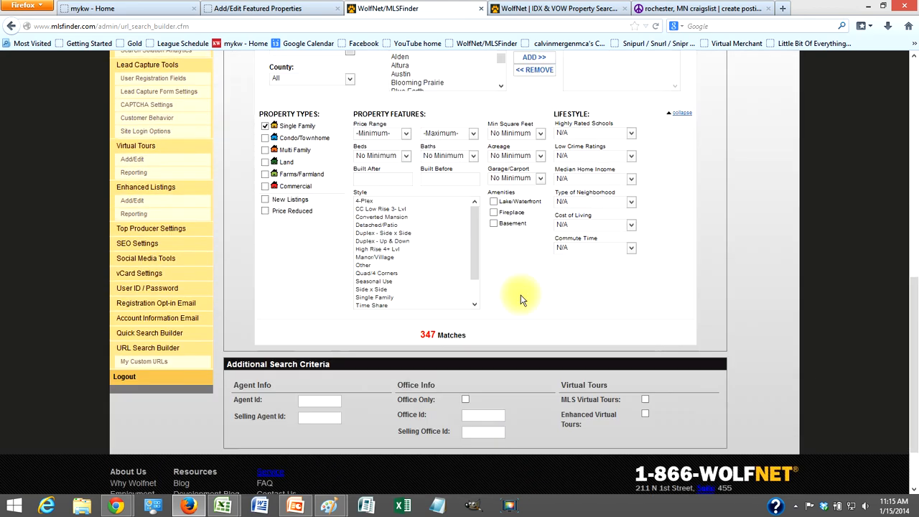
{"action": "scroll", "coordinate": [641, 324], "scroll_direction": "down", "scroll_amount": 2}
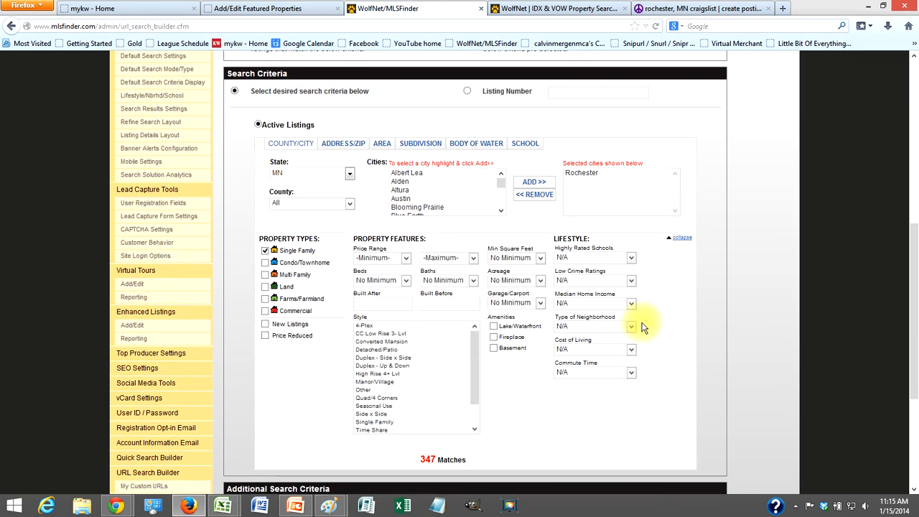
{"action": "left_click", "coordinate": [605, 257]}
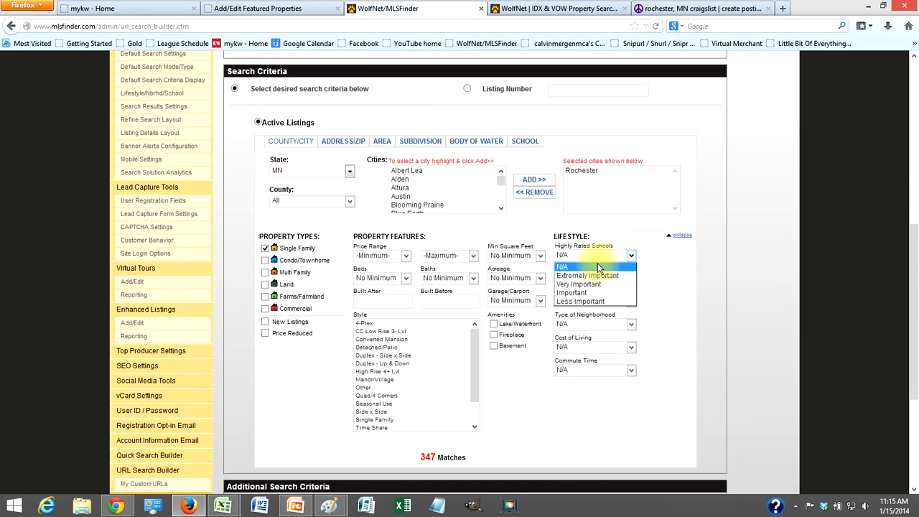
{"action": "left_click", "coordinate": [564, 266]}
{"action": "left_click", "coordinate": [631, 325]}
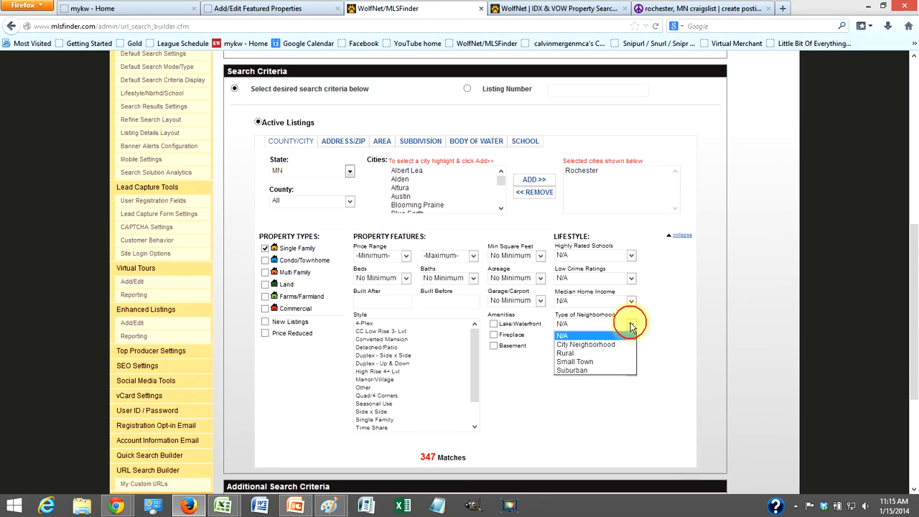
{"action": "left_click", "coordinate": [633, 327]}
{"action": "left_click", "coordinate": [631, 346]}
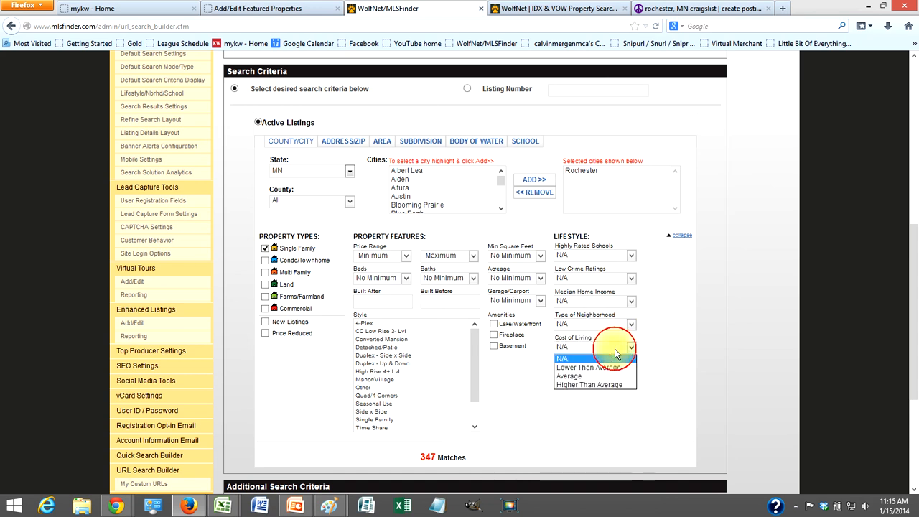
{"action": "left_click", "coordinate": [524, 373]}
{"action": "left_click", "coordinate": [578, 369]}
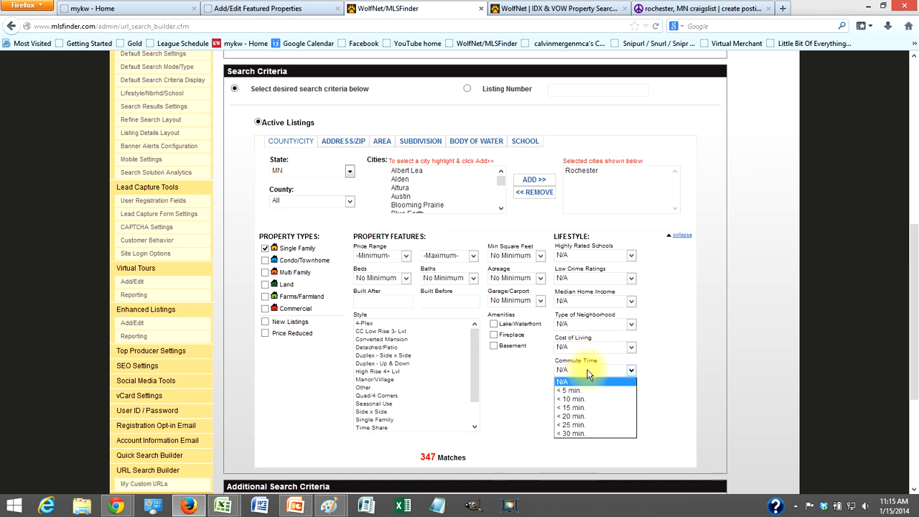
{"action": "left_click", "coordinate": [536, 373]}
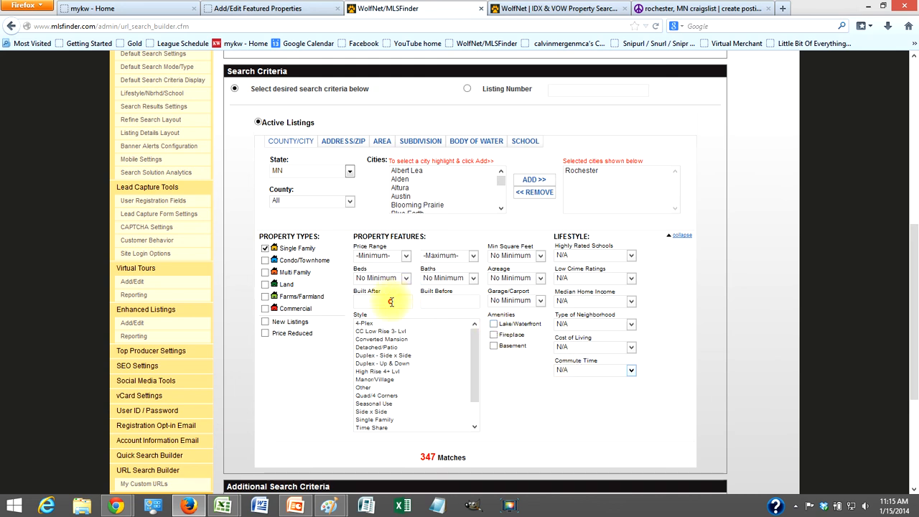
- Enter 2011 in Built After, narrowing the search to 62 listings, and return to the Search String
{"action": "type", "text": "2000"}
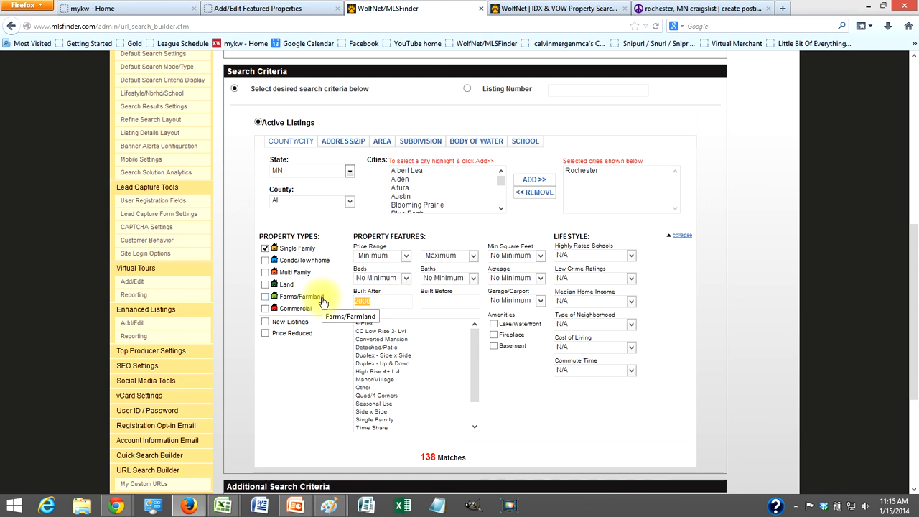
{"action": "type", "text": "20"}
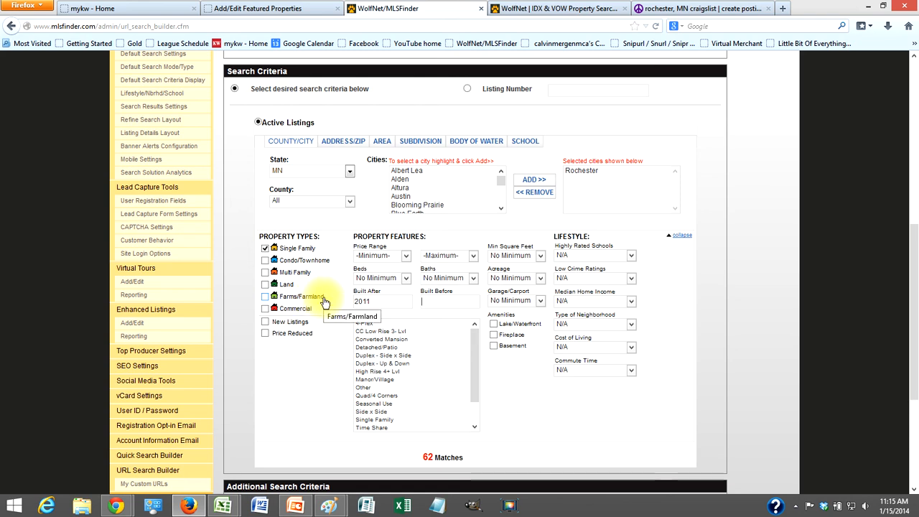
{"action": "scroll", "coordinate": [324, 301], "scroll_direction": "up", "scroll_amount": 2}
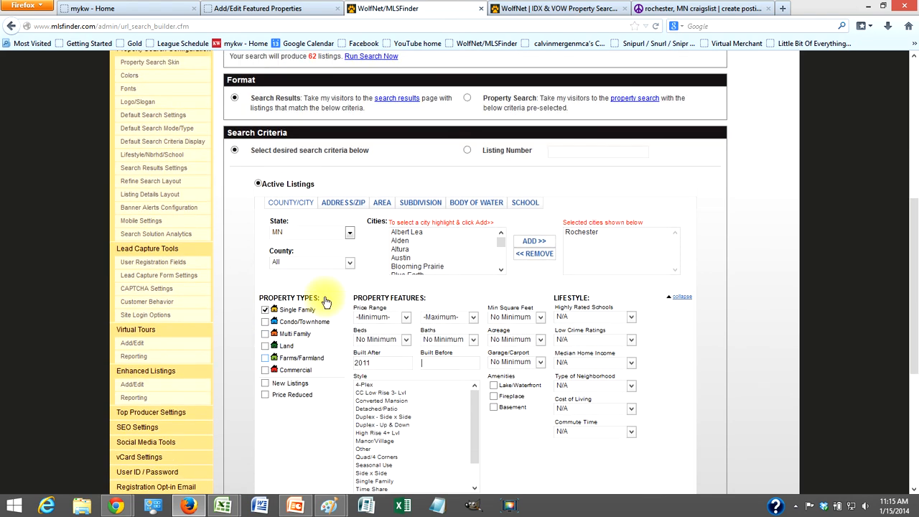
{"action": "scroll", "coordinate": [434, 285], "scroll_direction": "up", "scroll_amount": 4}
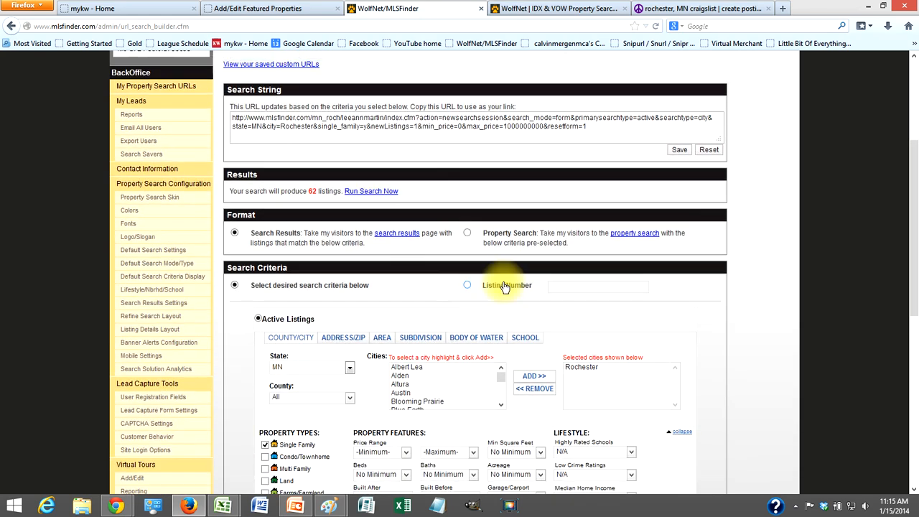